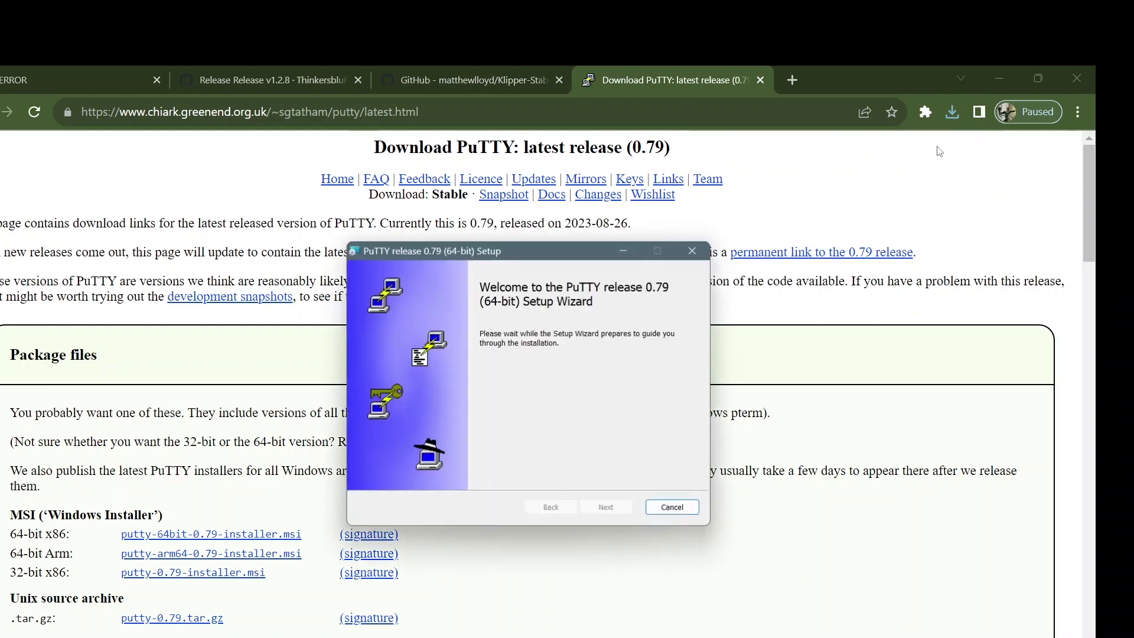
Repair the PuTTY release 0.79 (64-bit) installation, finish the setup wizard and close the PuTTY download page.
left_click(607, 508)
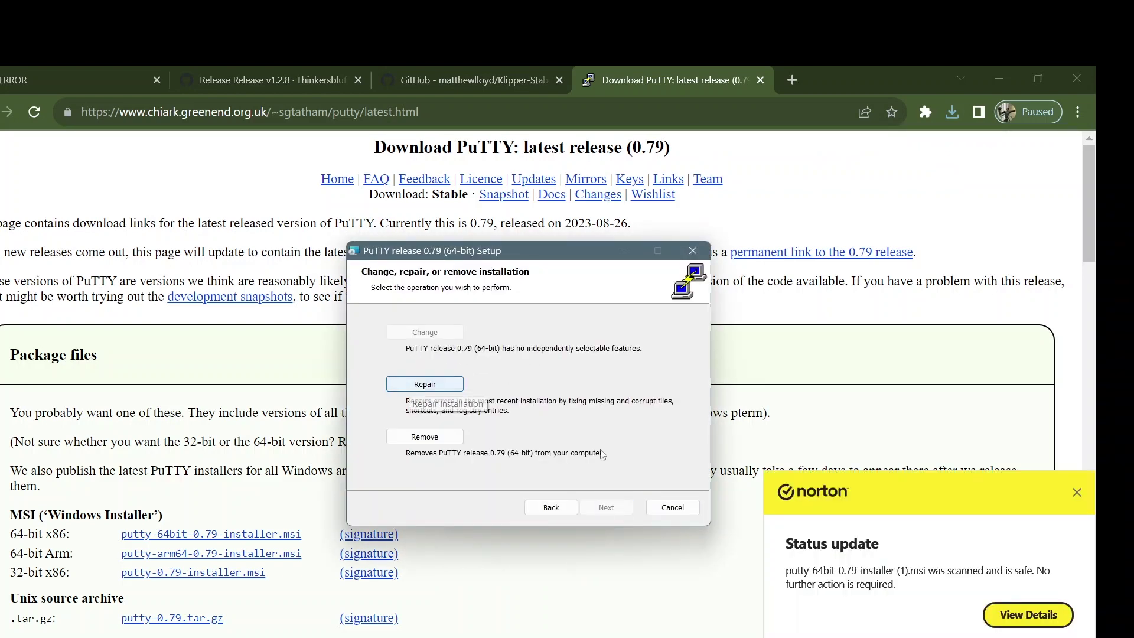
left_click(432, 392)
left_click(593, 508)
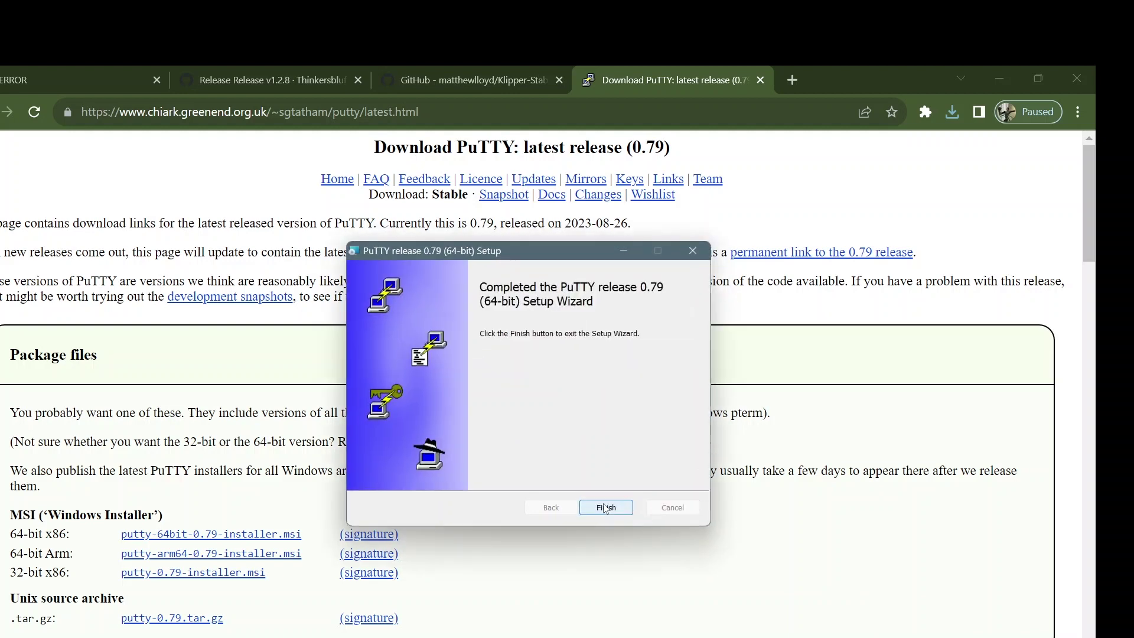
left_click(625, 509)
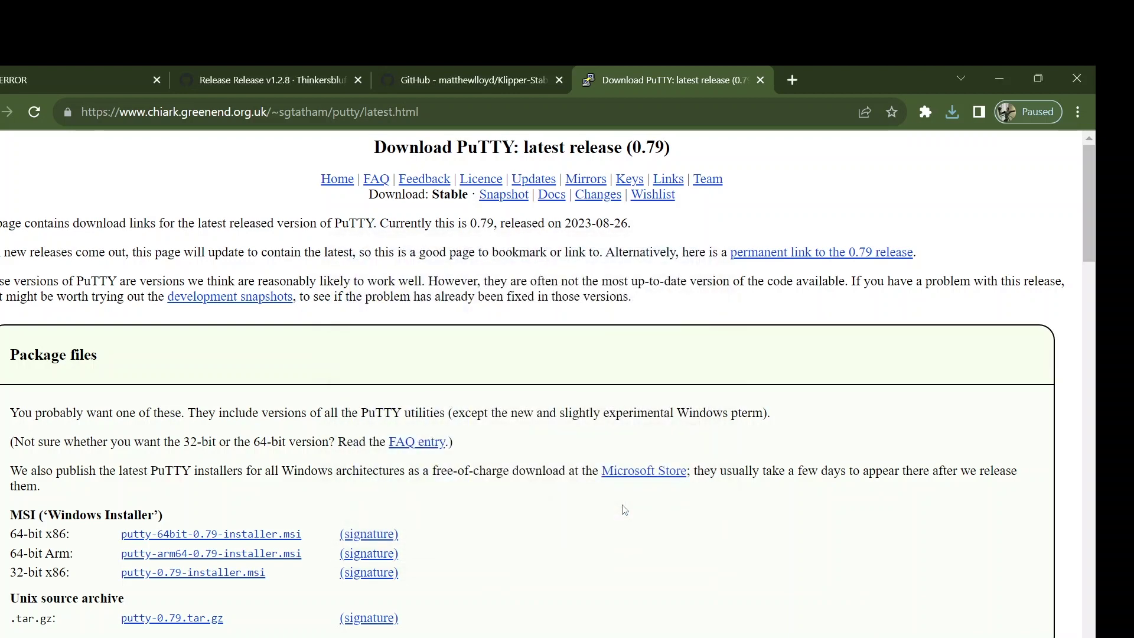
left_click(761, 80)
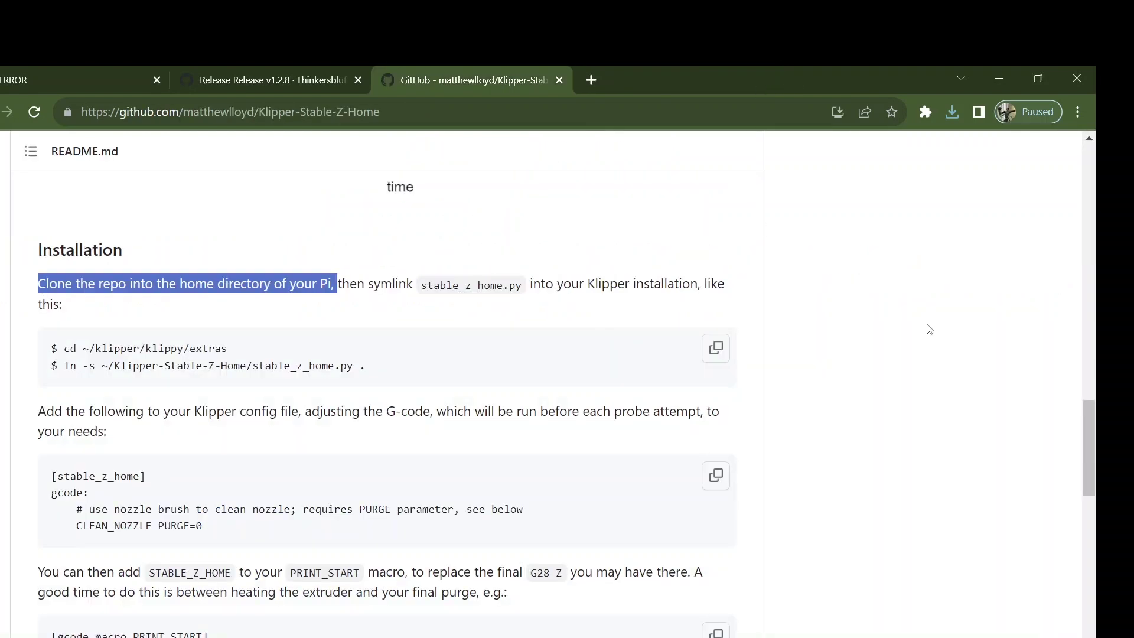
Launch PuTTY and open an SSH connection to dgusreloaded.local on port 22.
key("super")
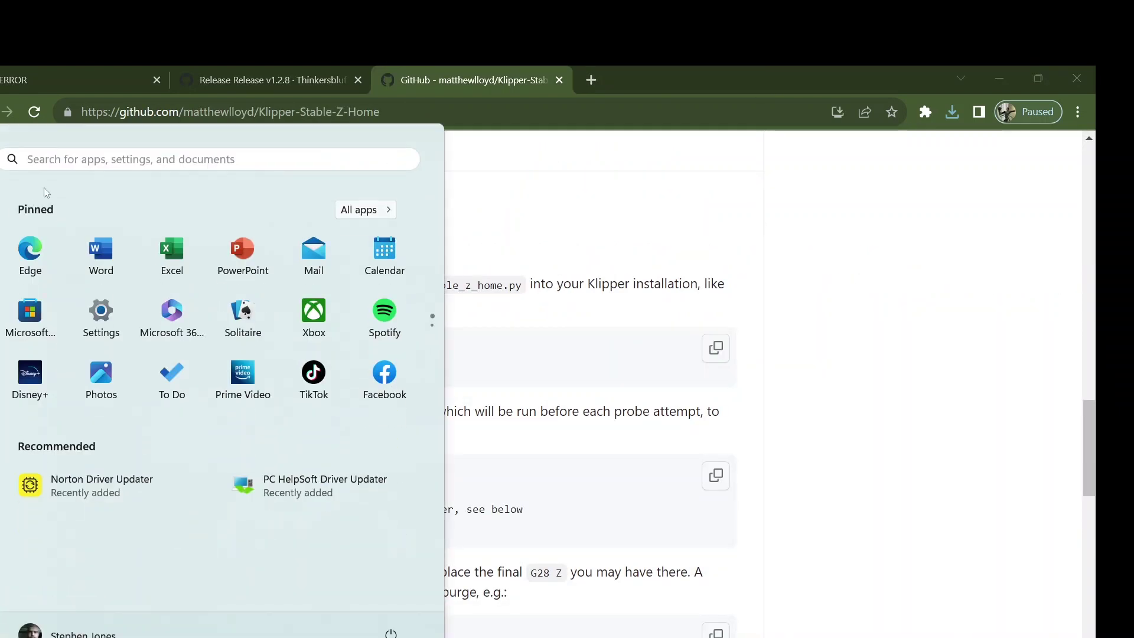
left_click(84, 162)
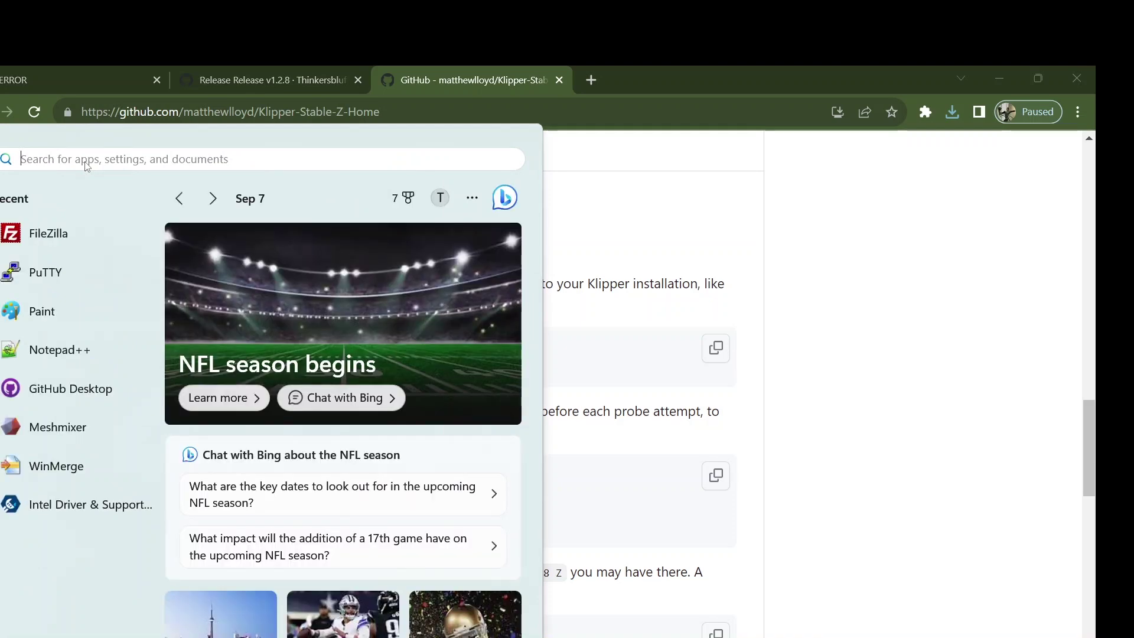
left_click(32, 277)
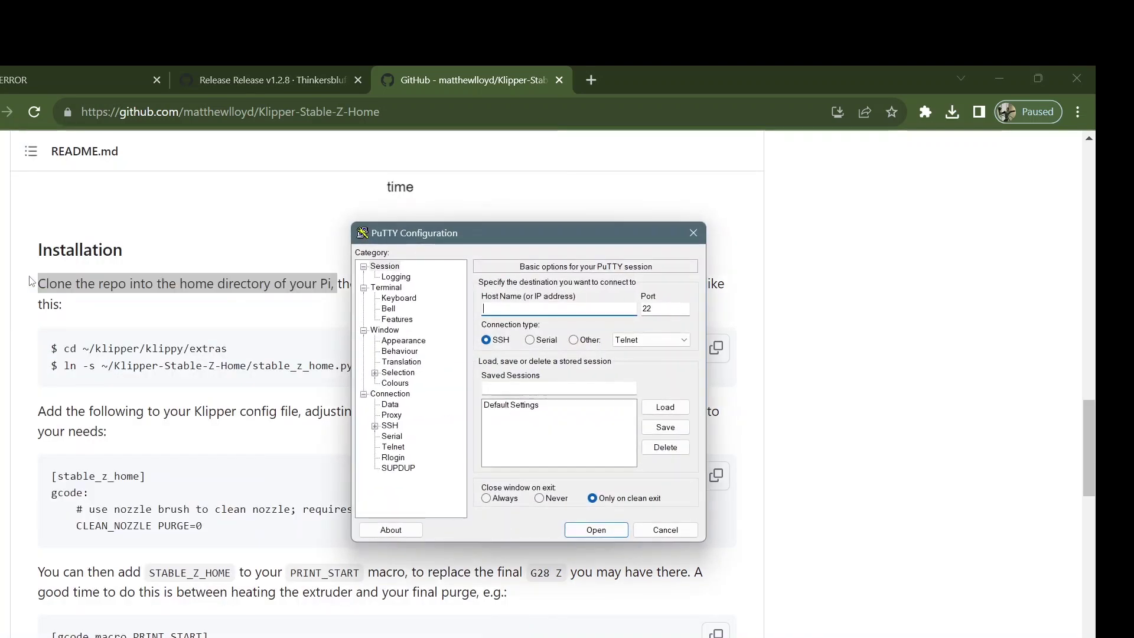
left_click(521, 310)
type("dgusreloa")
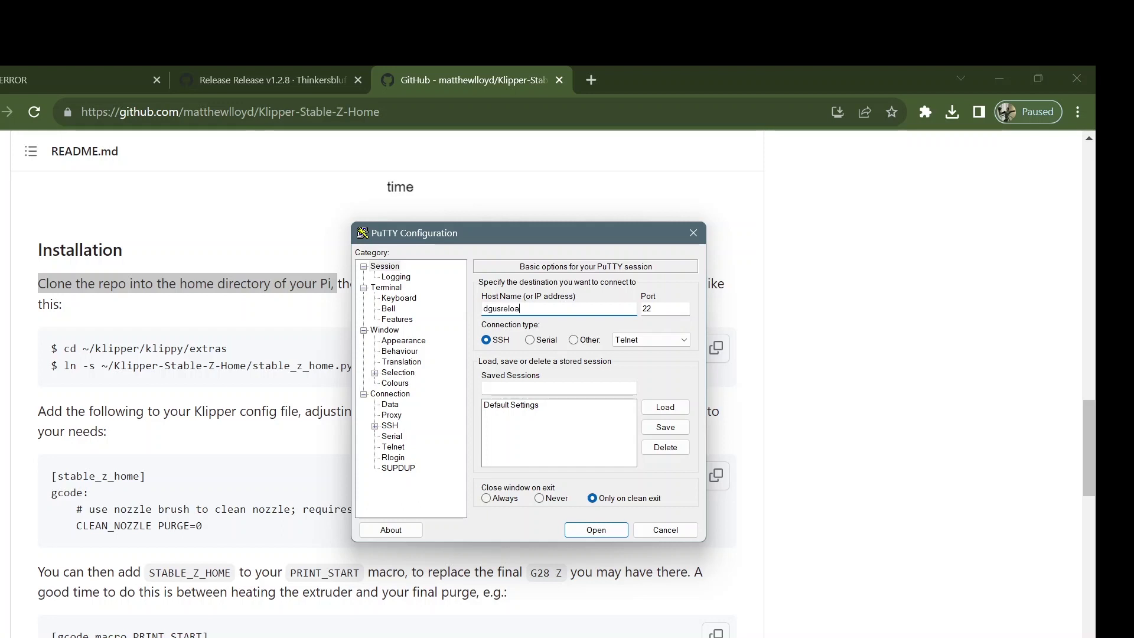
type("ded.local")
left_click(618, 530)
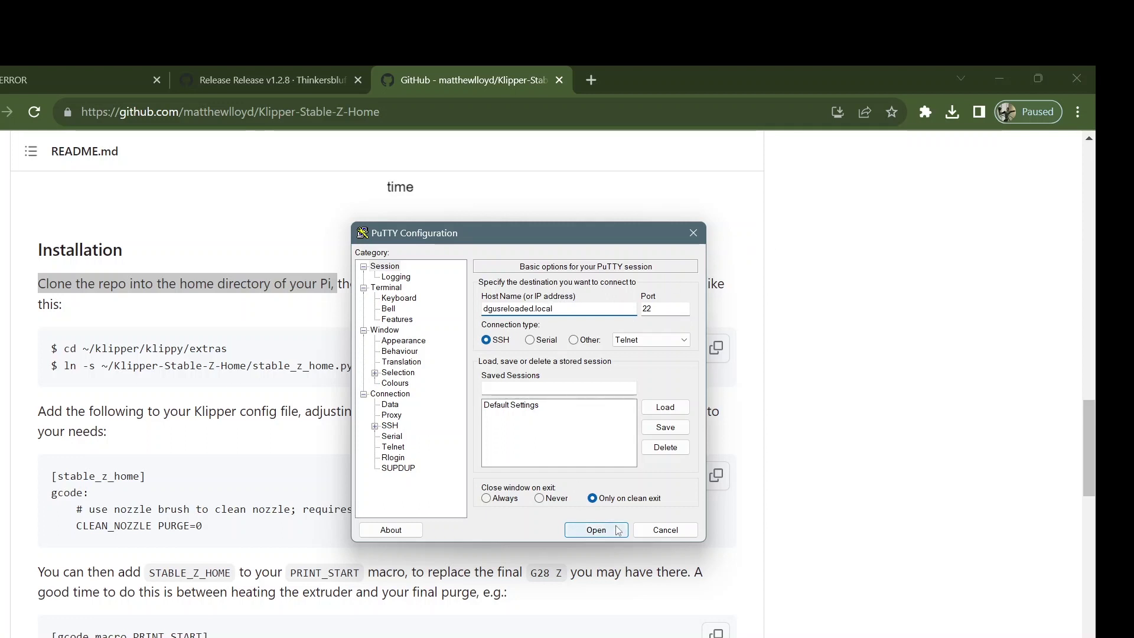
left_click_drag(223, 98, 711, 237)
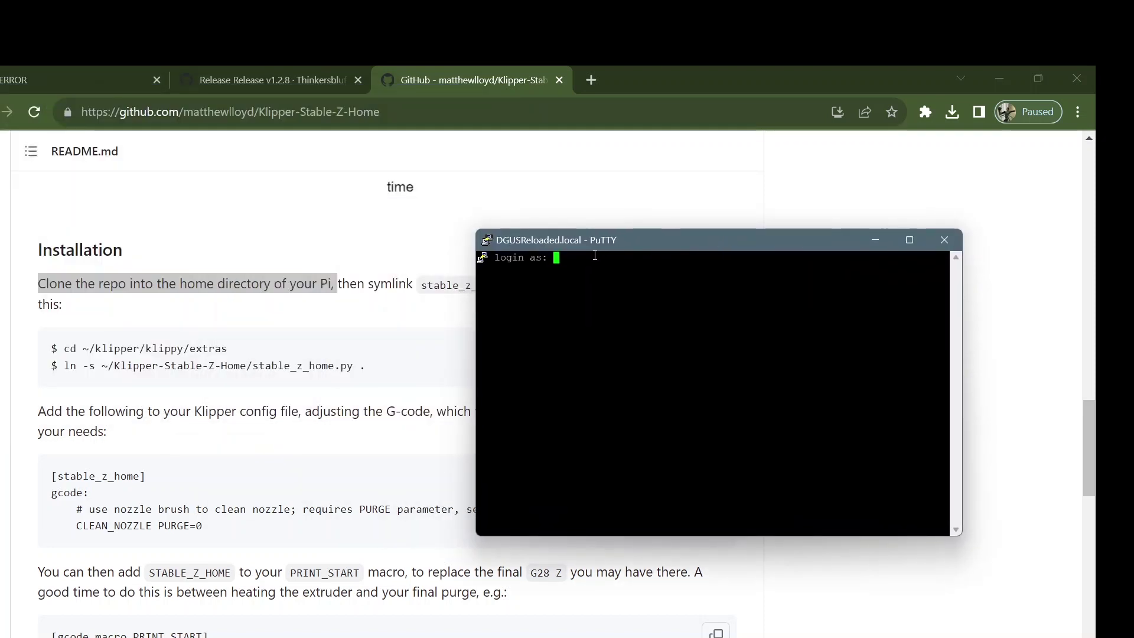
Log in to the Raspberry Pi as pi with the account password and move the terminal clear of the installation instructions.
type("pi")
key("Return")
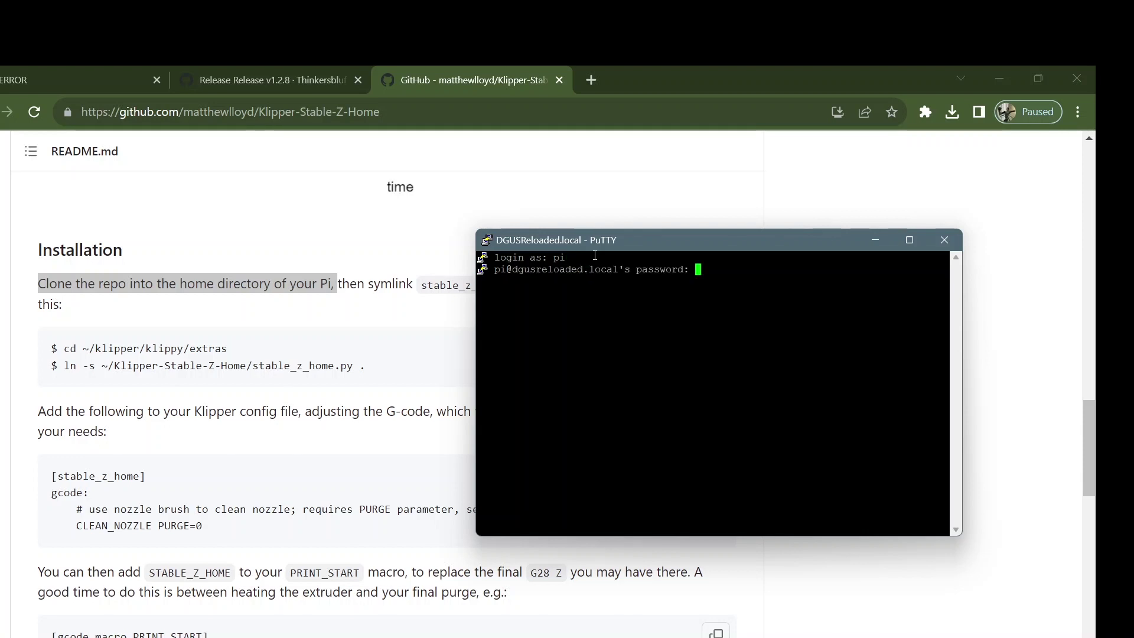
key("Return")
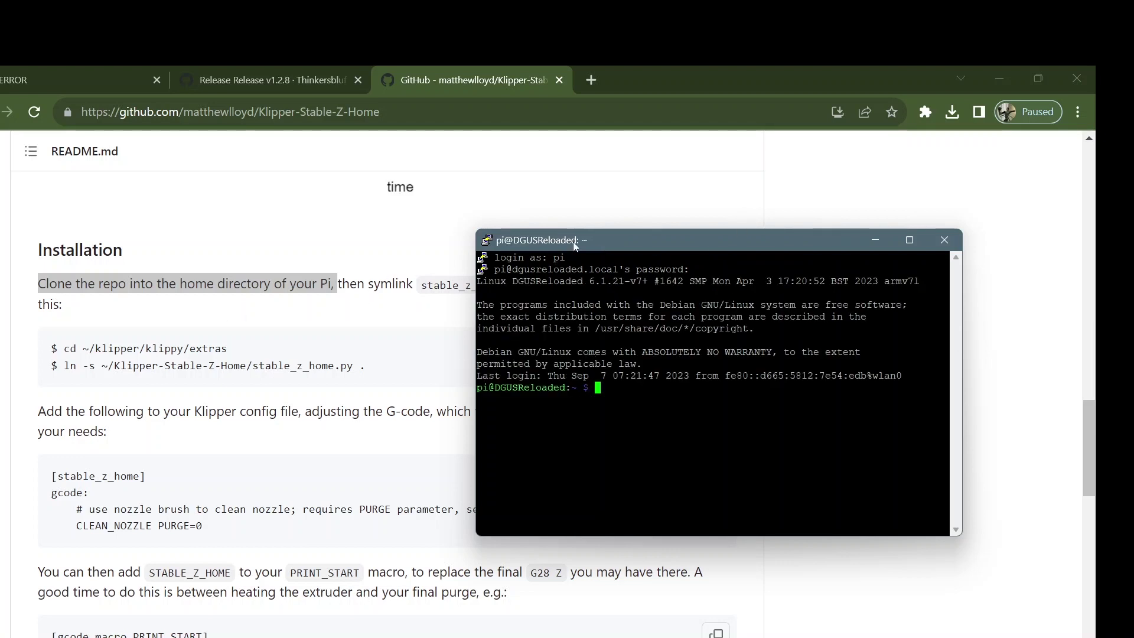
left_click_drag(575, 245, 478, 336)
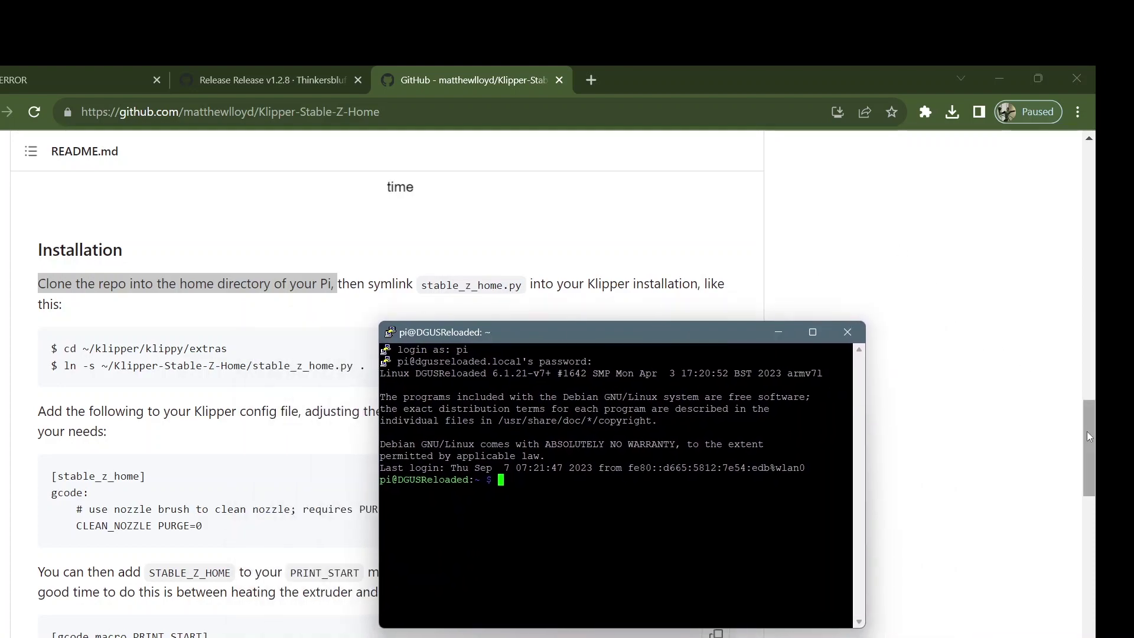
Copy the HTTPS clone URL of the Klipper-Stable-Z-Home repository from its GitHub page.
left_click_drag(1090, 442, 635, 185)
left_click(741, 319)
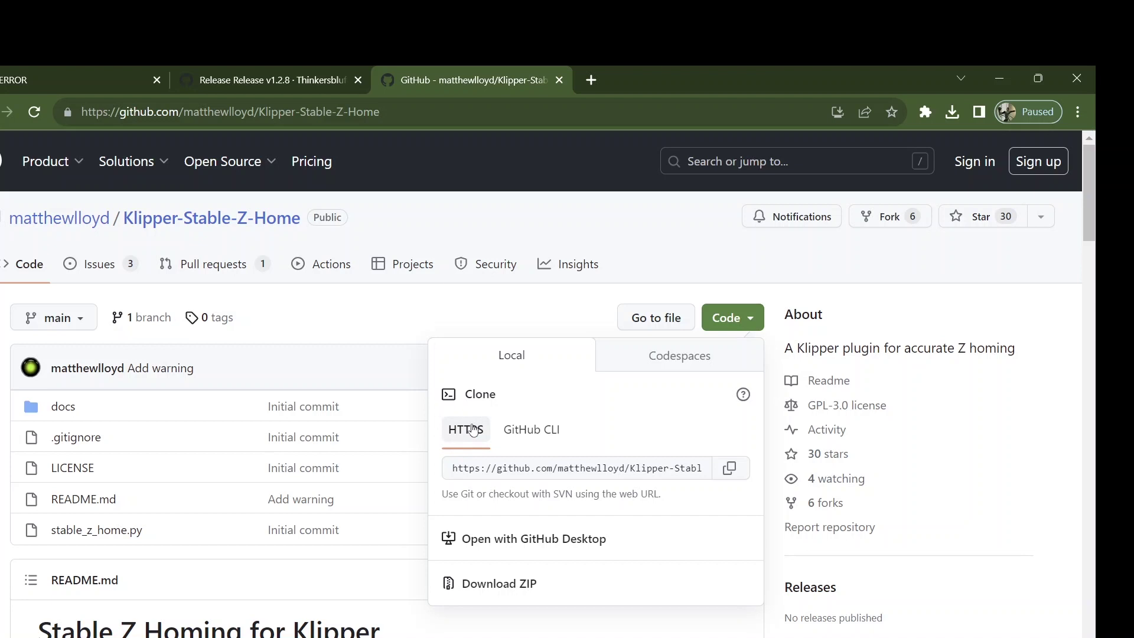
left_click(535, 430)
left_click(476, 437)
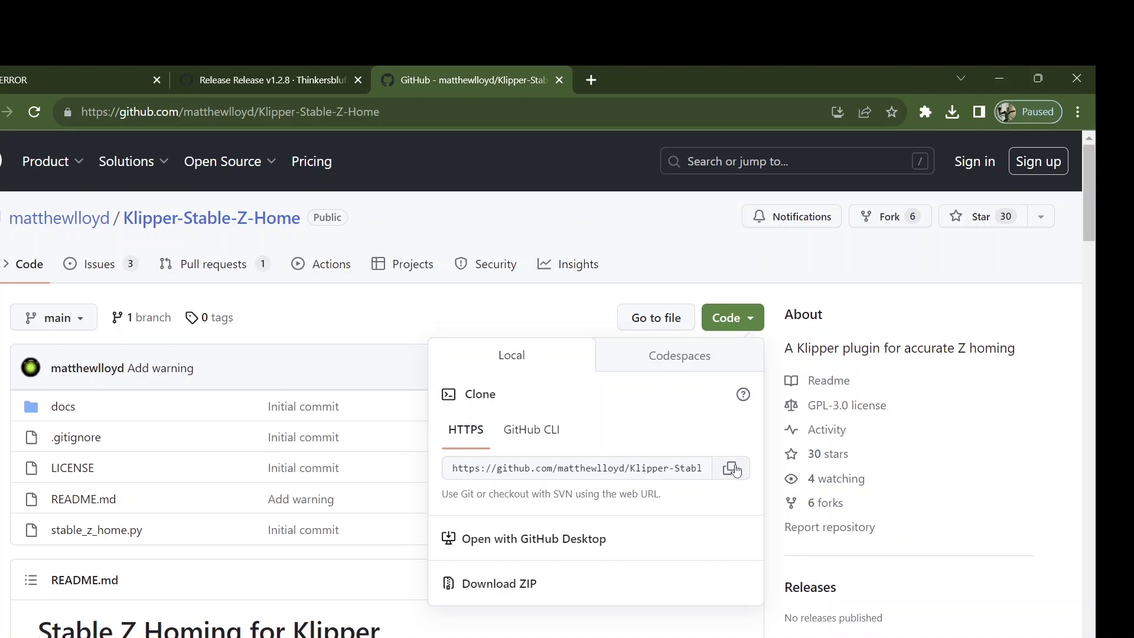
left_click(727, 479)
In the PuTTY terminal, run git clone with the copied repository URL in the Pi's home directory.
key("alt+Tab")
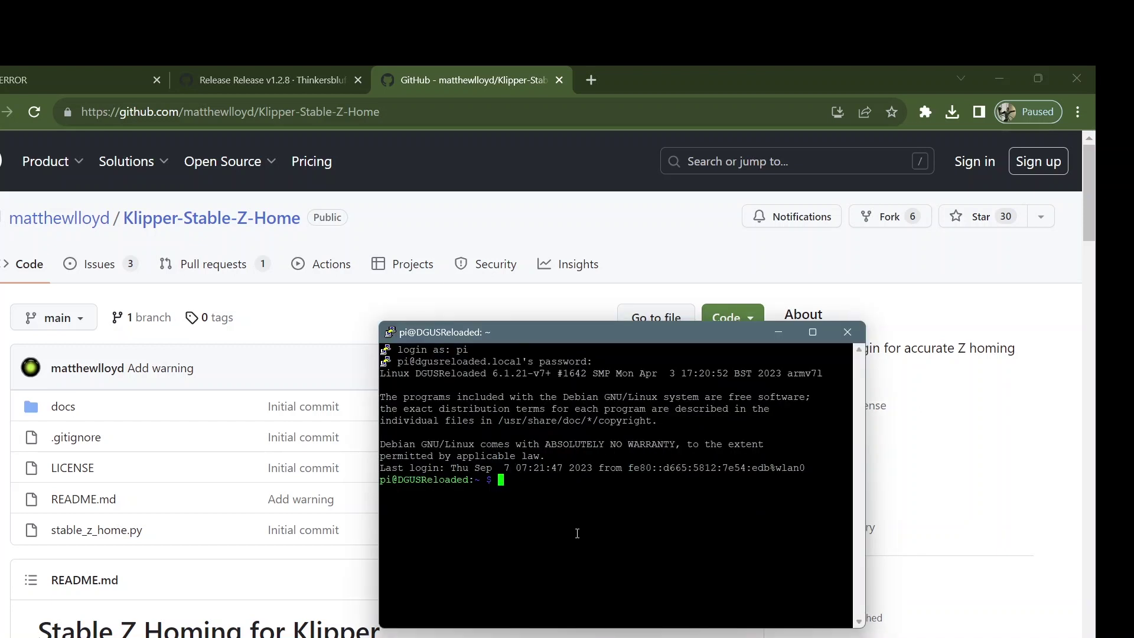
type("git clone")
right_click(548, 515)
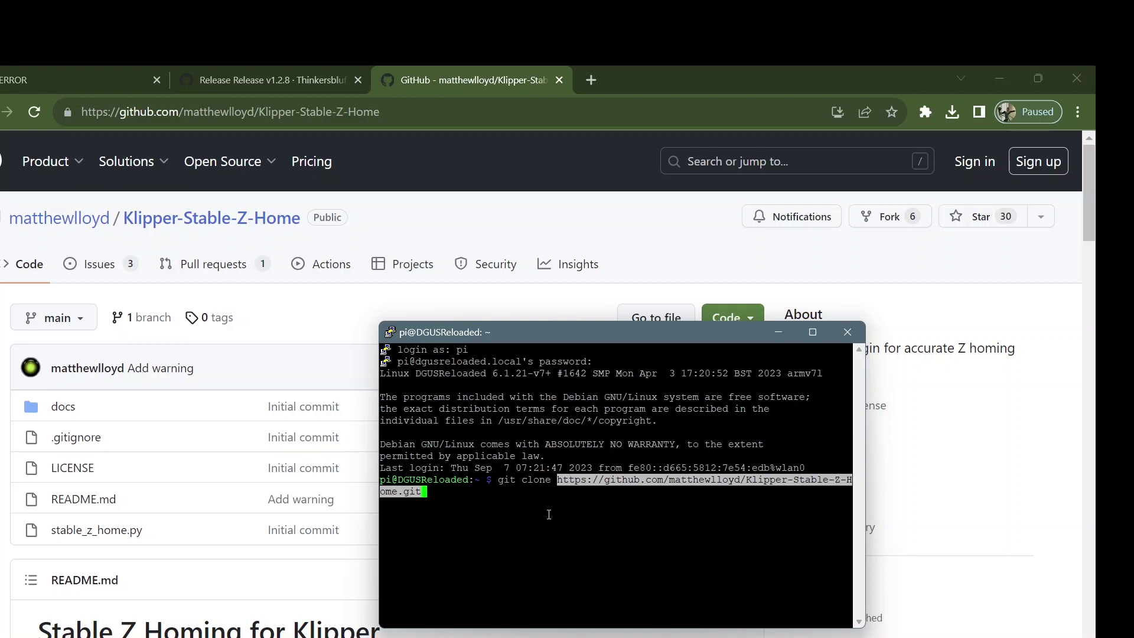
key("Return")
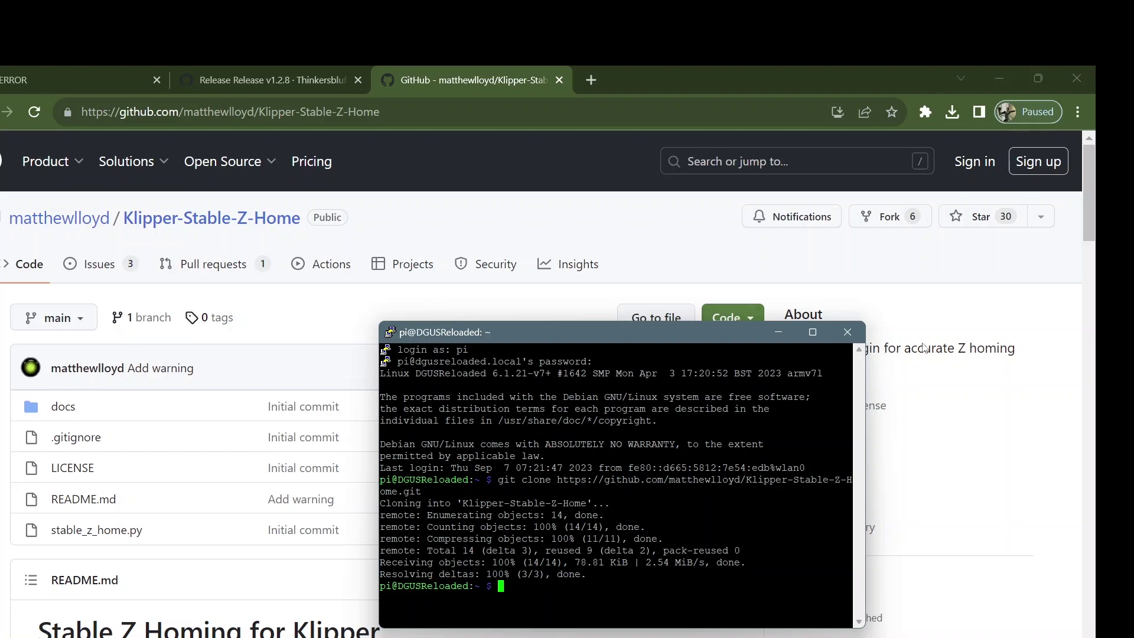
Copy the cd ~/klipper/klippy/extras command from the README's Installation section and run it in the PuTTY terminal.
left_click_drag(1094, 238, 1094, 465)
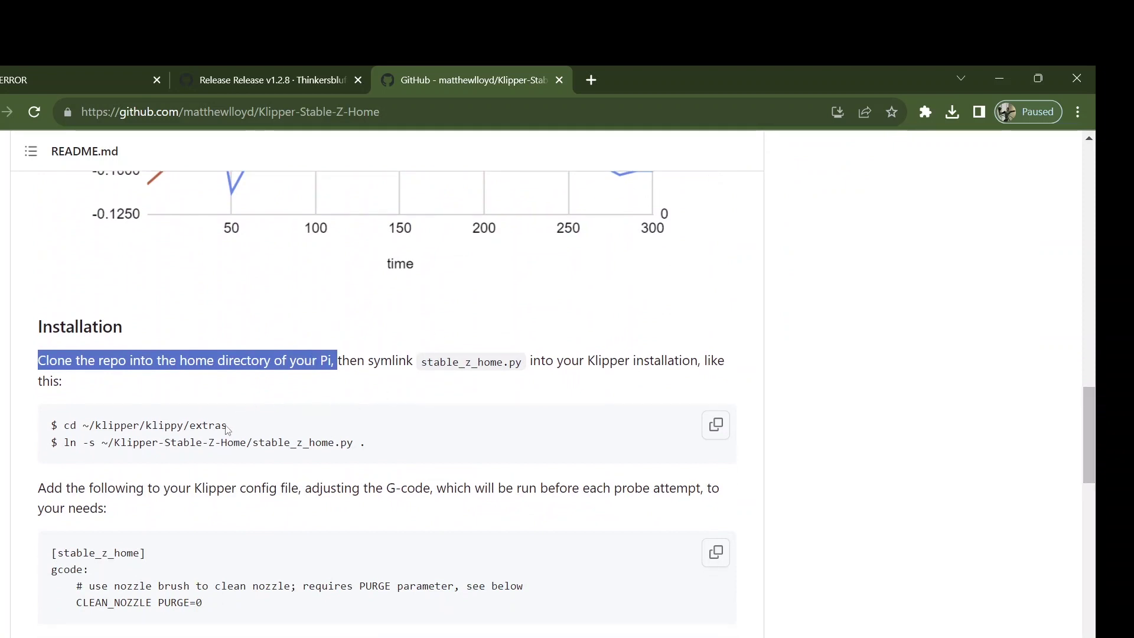
left_click_drag(67, 425, 235, 436)
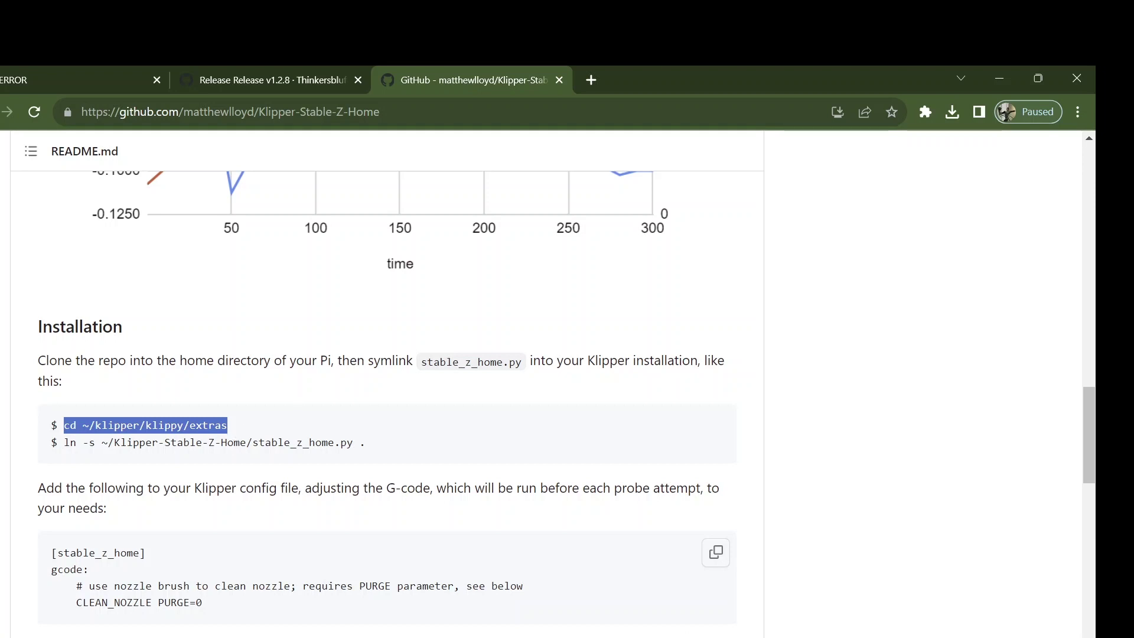
key("alt+Tab")
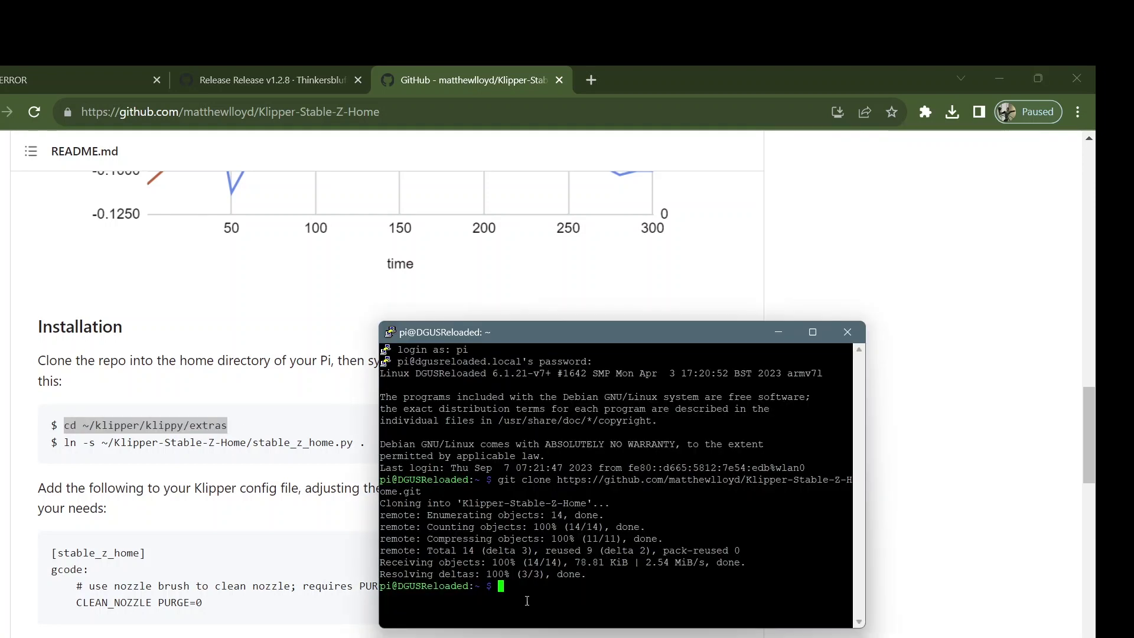
right_click(506, 588)
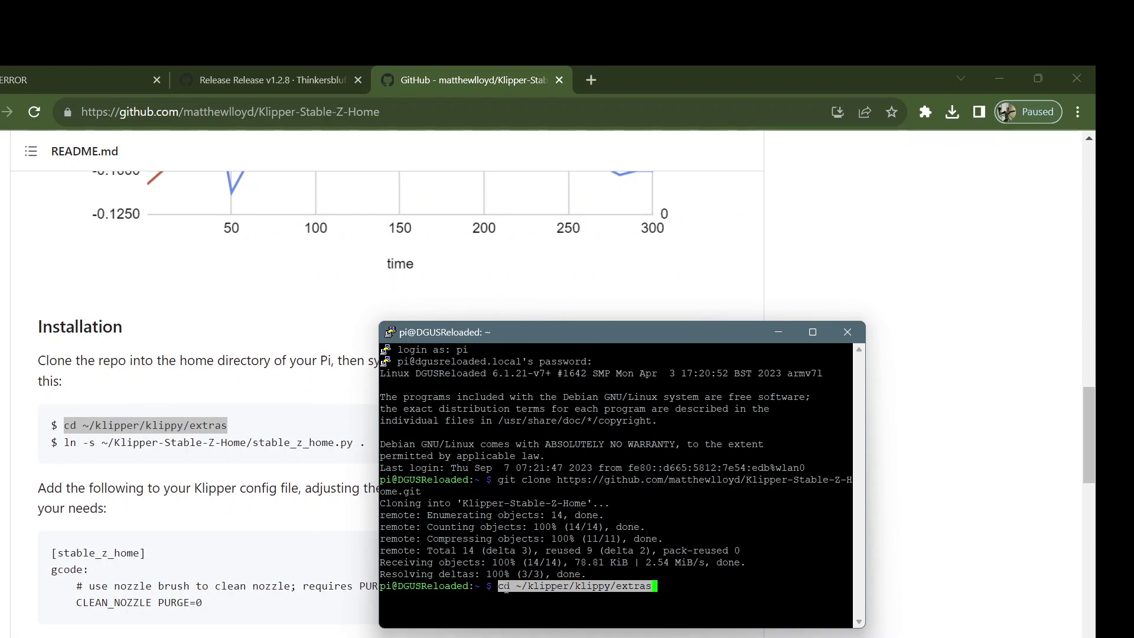
key("Return")
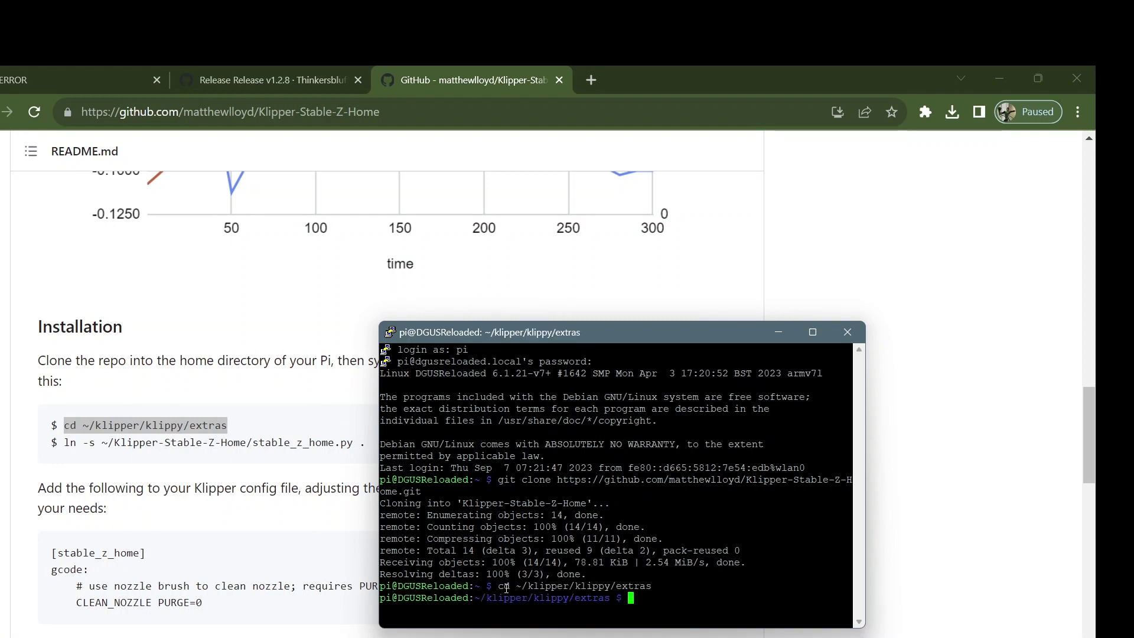
Copy ln -s ~/Klipper-Stable-Z-Home/stable_z_home.py from the README and run it in the terminal to symlink the module.
left_click(73, 440)
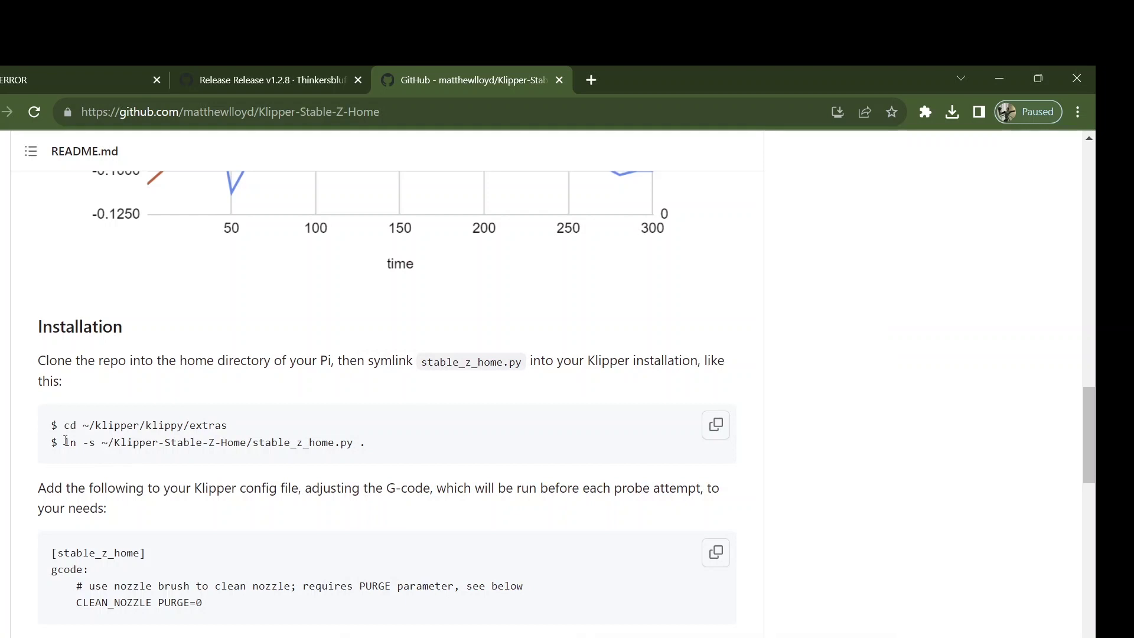
left_click_drag(66, 441, 356, 445)
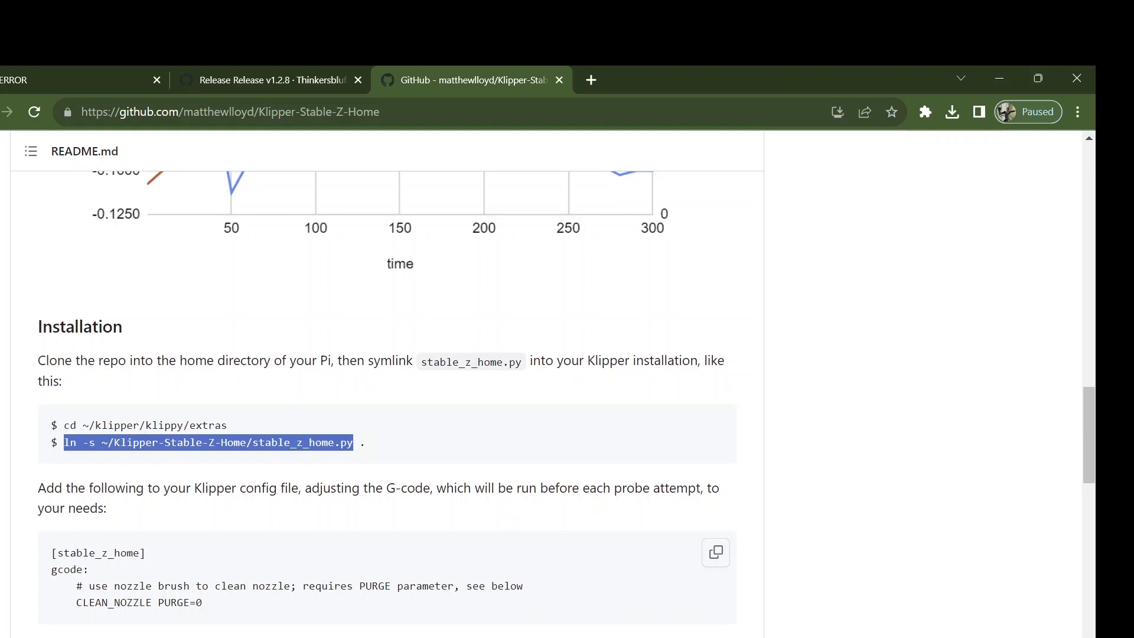
left_click(645, 610)
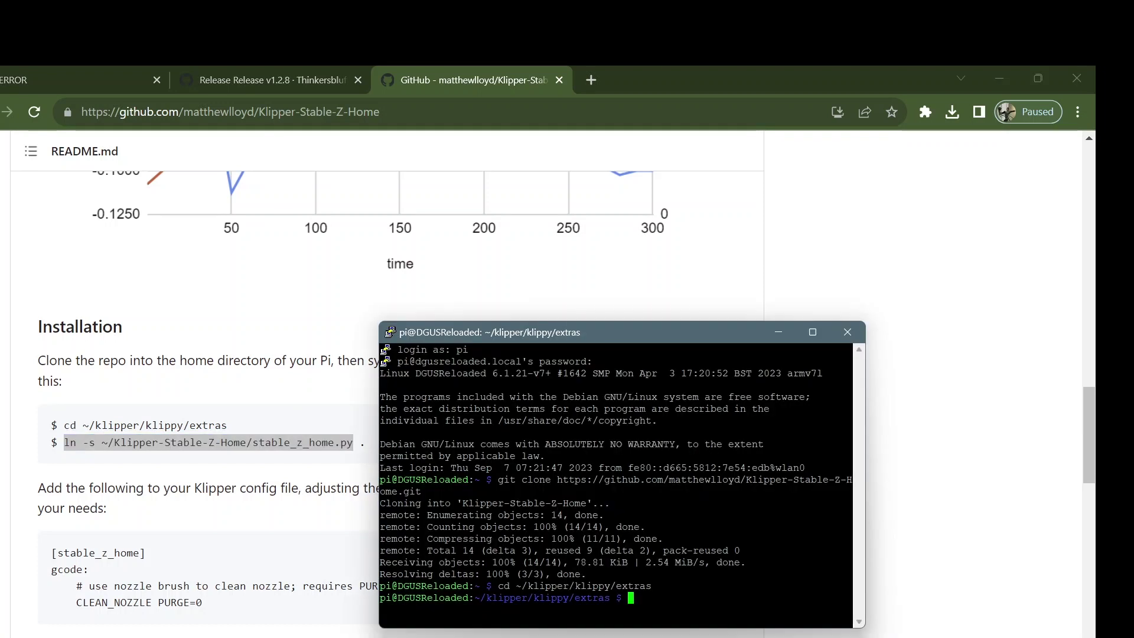
right_click(631, 601)
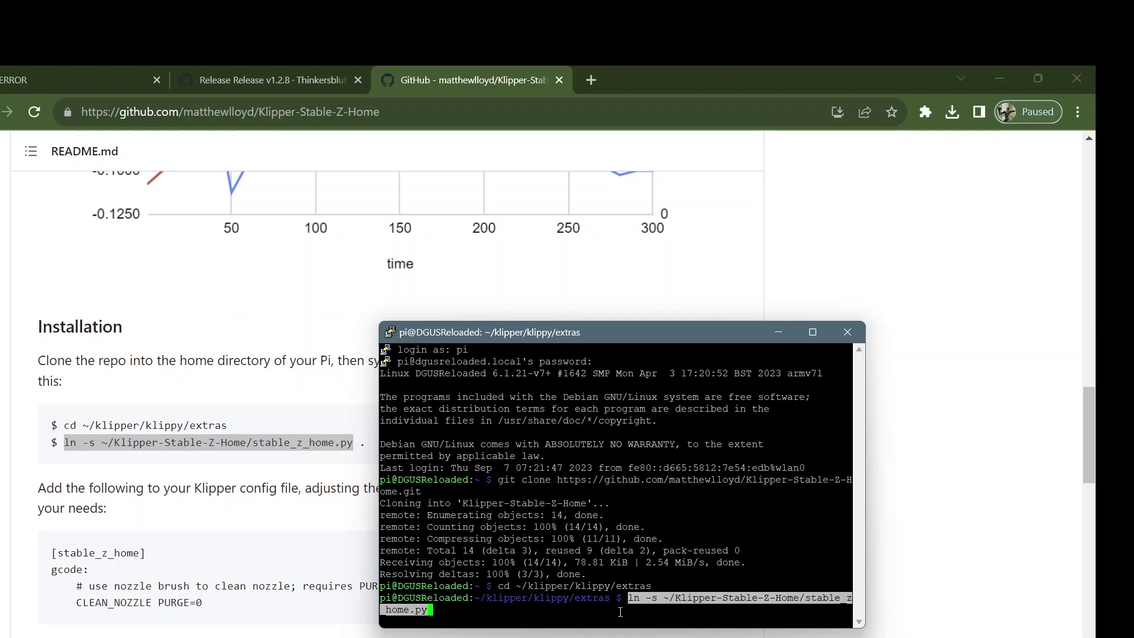
key("Return")
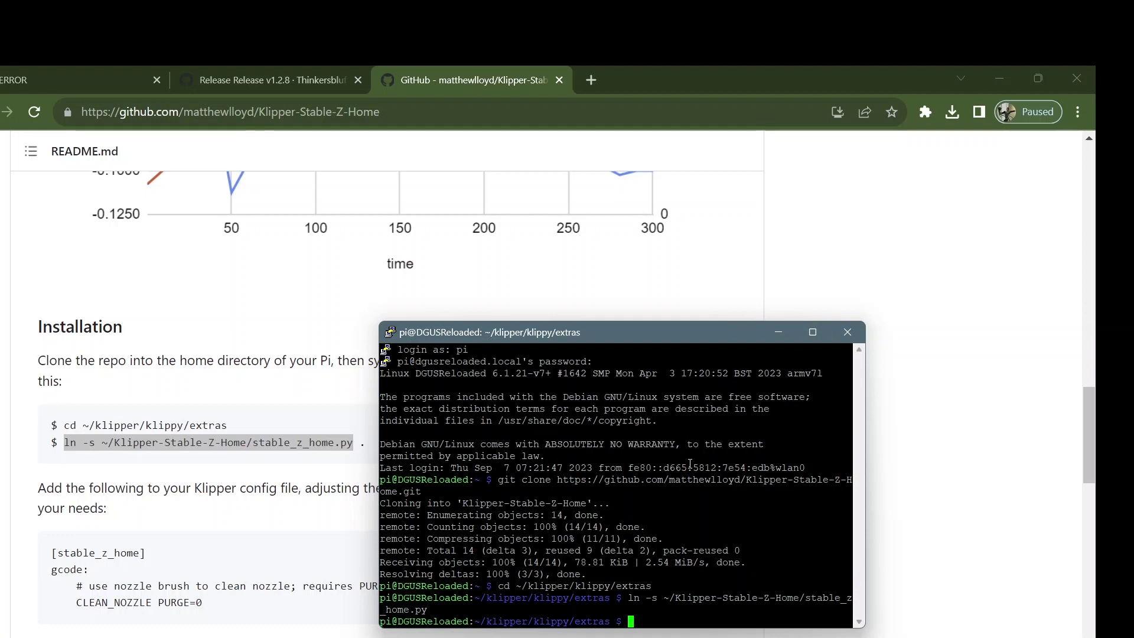
Close the PuTTY session, return to the printer's web interface and close the CR6.cfg editor.
left_click(846, 333)
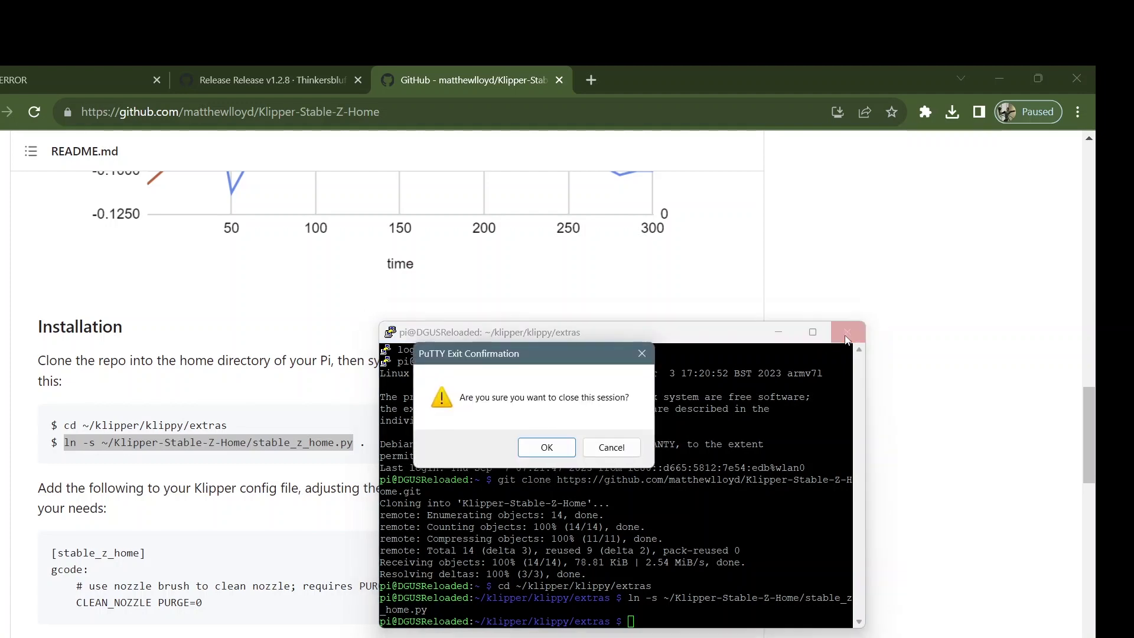
left_click(551, 451)
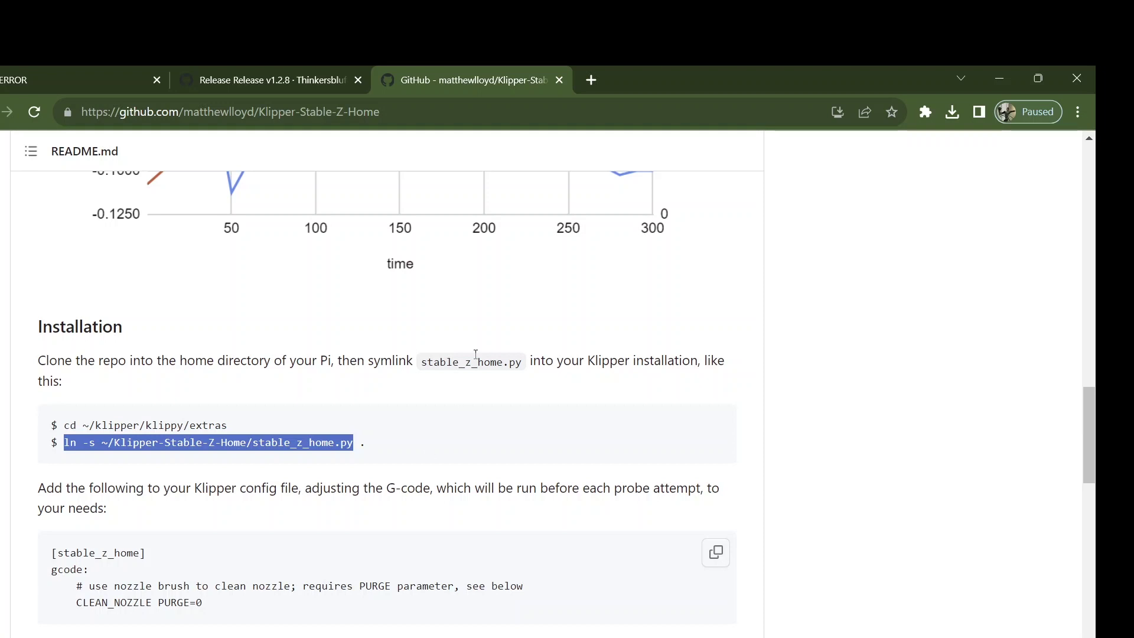
left_click(51, 76)
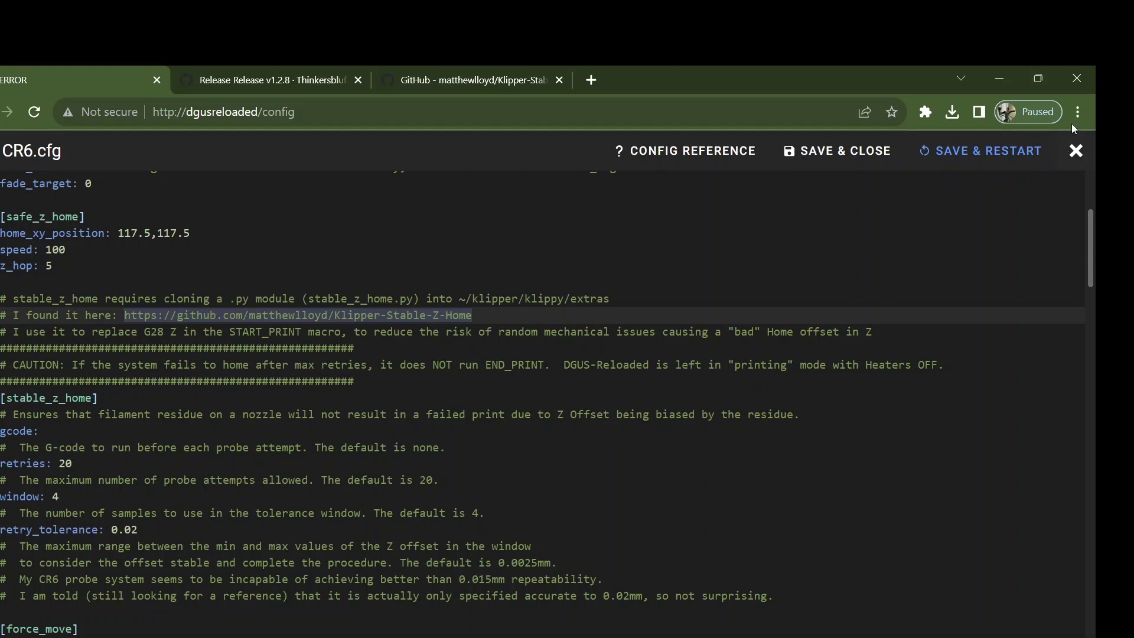
left_click(1076, 152)
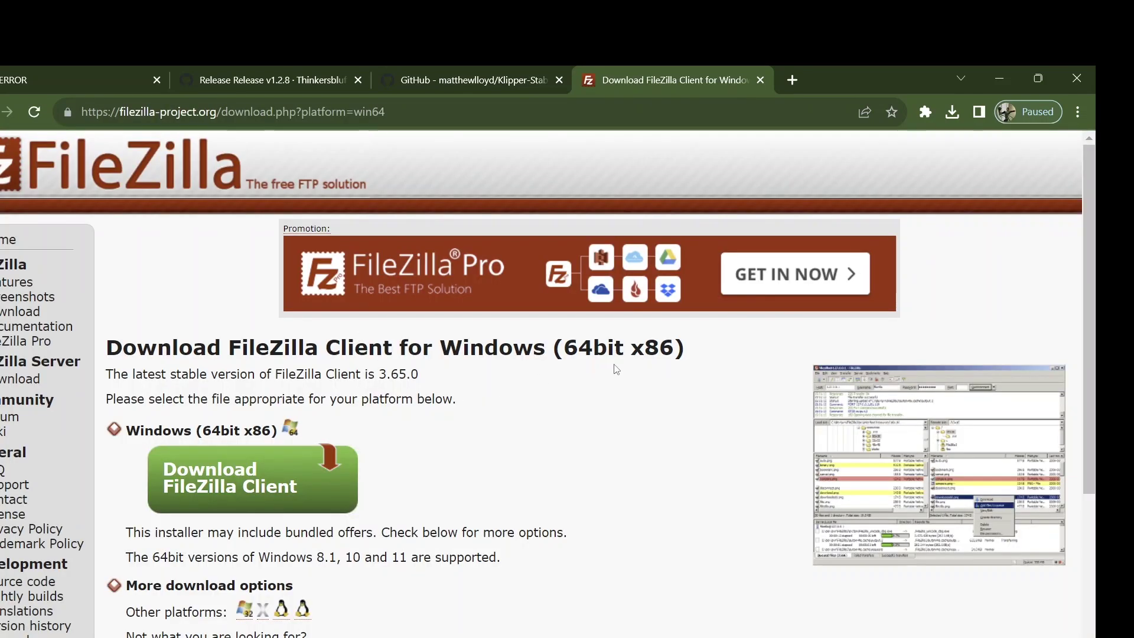
Download the standard FileZilla edition of the client for 64-bit Windows and close its download page.
left_click(253, 481)
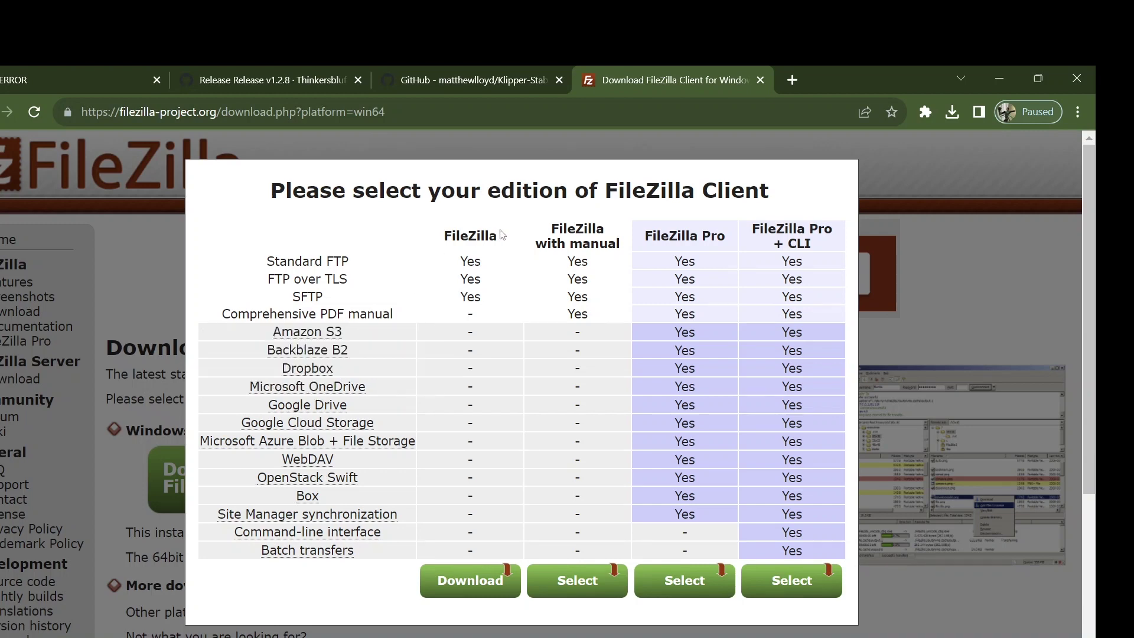
left_click(477, 591)
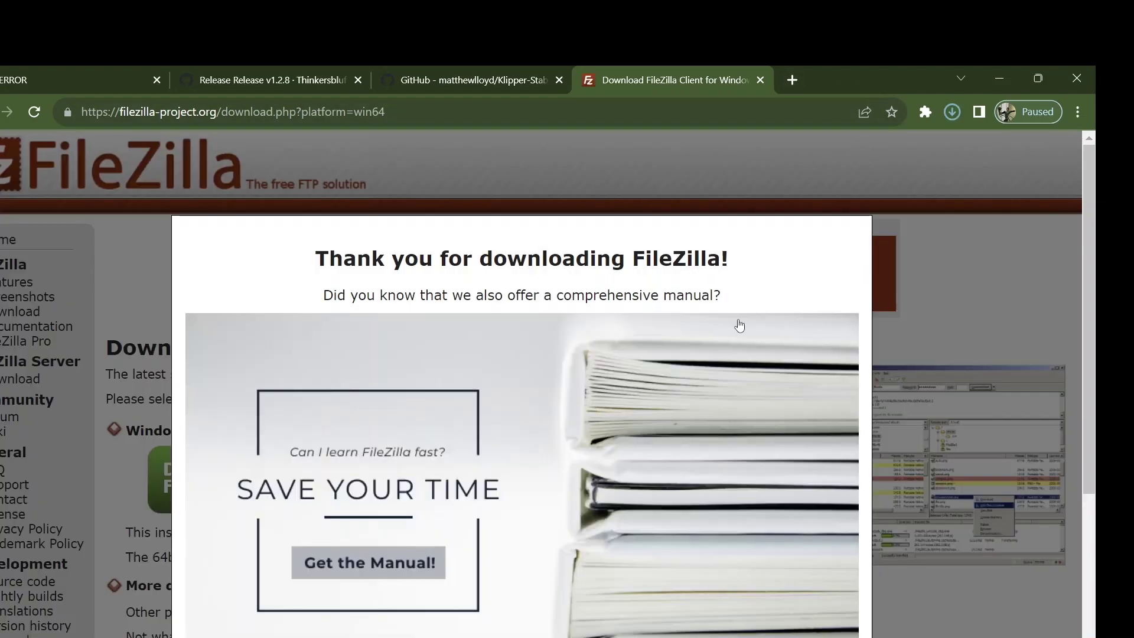
left_click(761, 80)
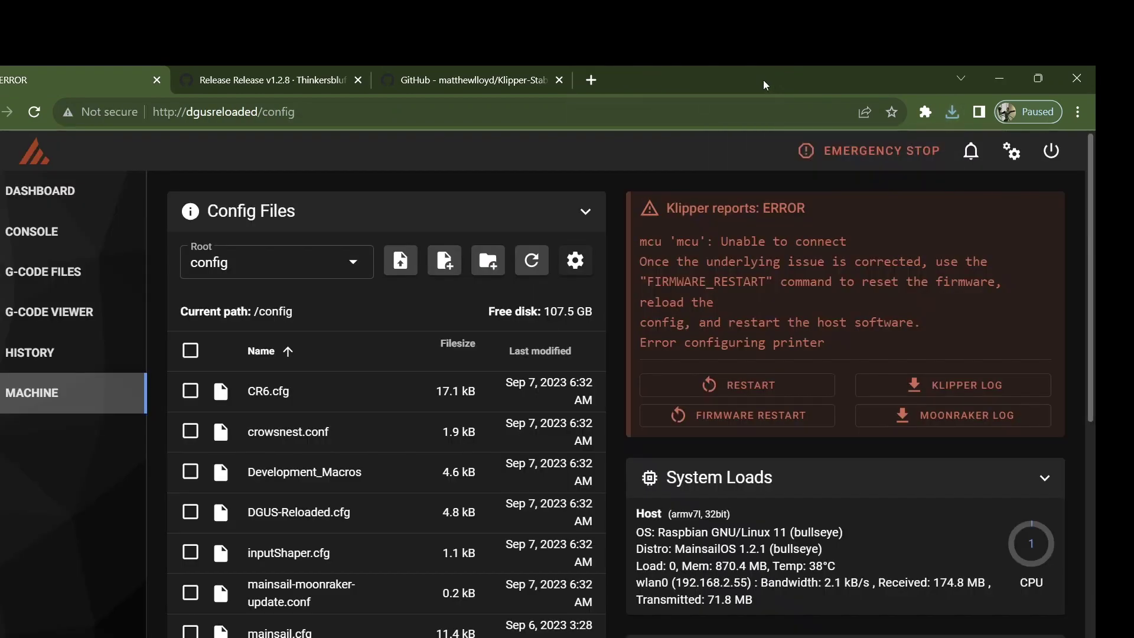
Switch from the browser to the open FileZilla window and maximize it.
left_click(1001, 78)
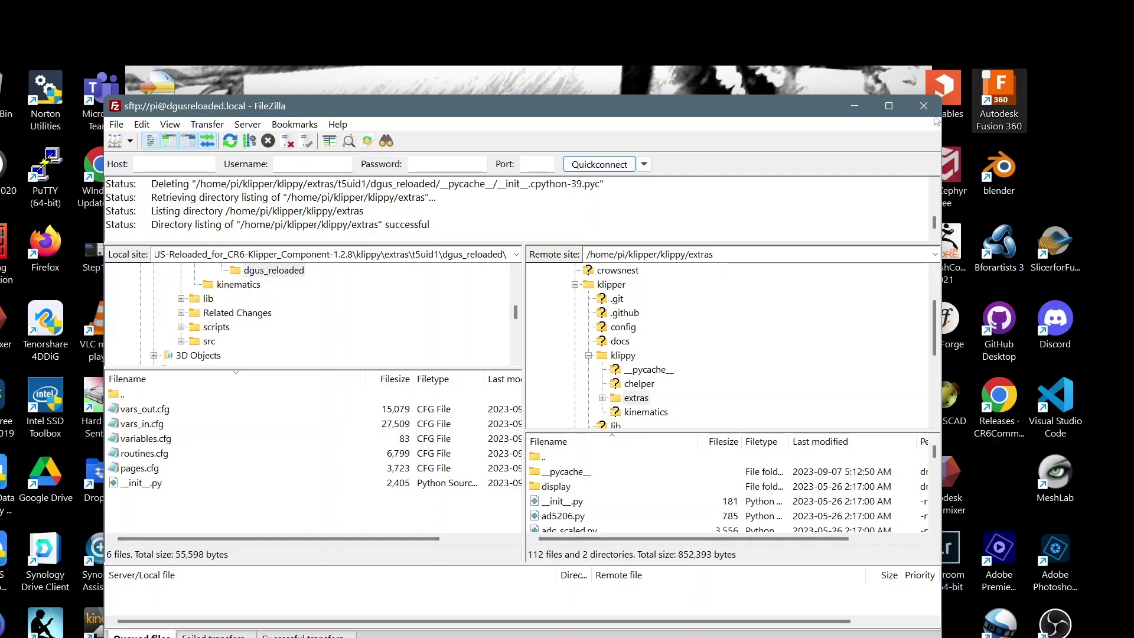
left_click(888, 106)
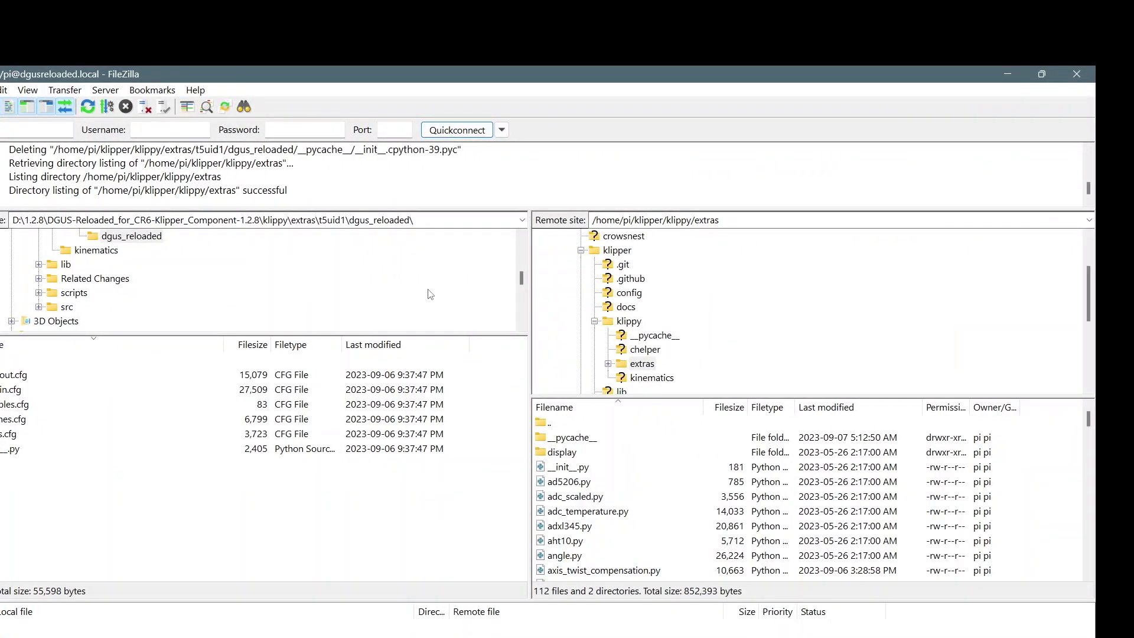
left_click_drag(522, 278, 524, 233)
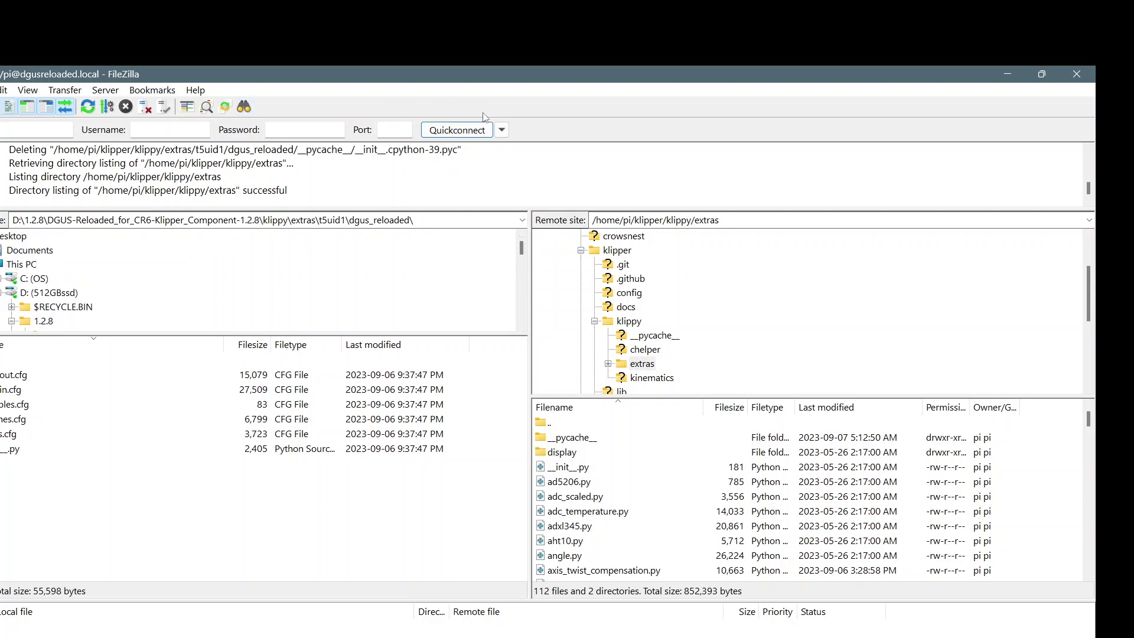
left_click(501, 131)
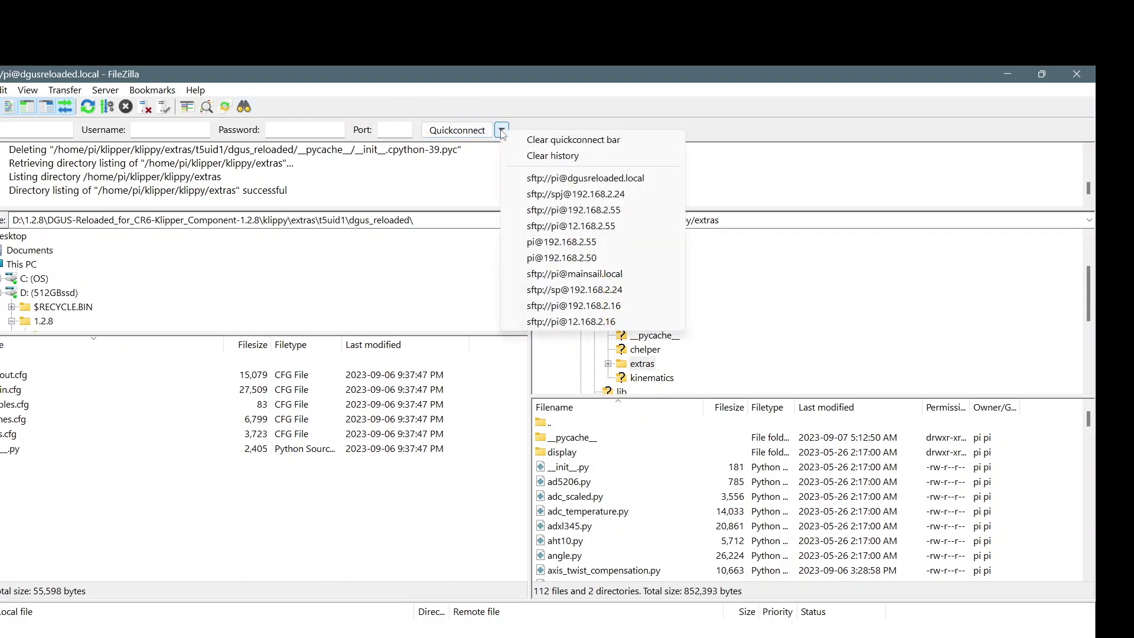
left_click(502, 131)
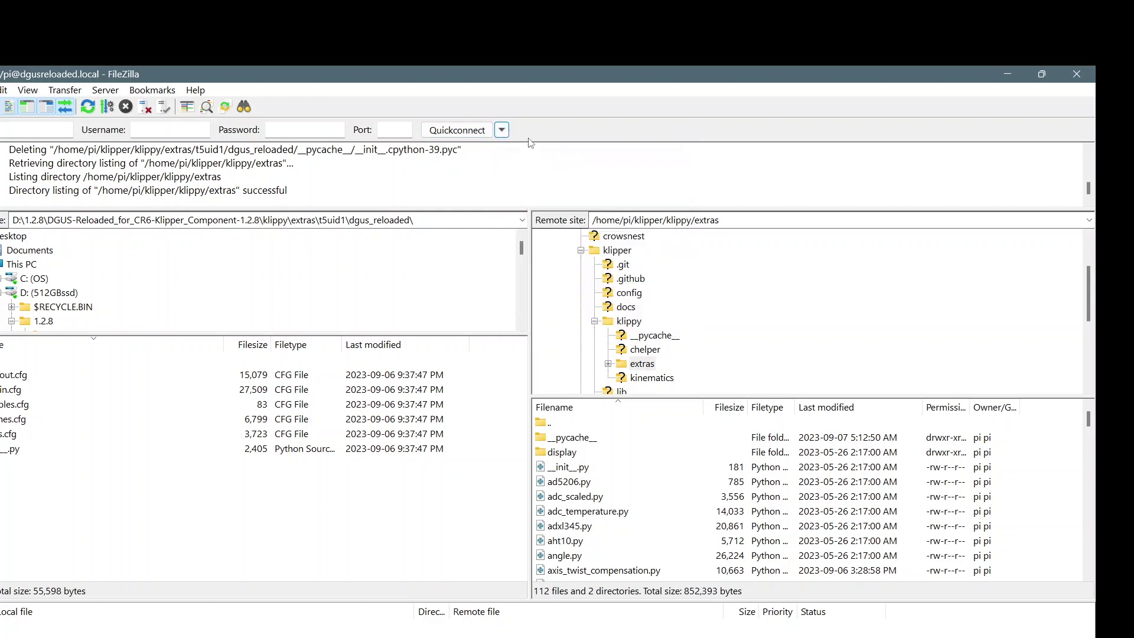
left_click(501, 131)
left_click(510, 136)
Fill in the connection details with host dgusreloaded.local, username pi and the account password.
left_click(6, 124)
type("dg")
type("usrelo")
type("aded.l")
type("oc")
type("al")
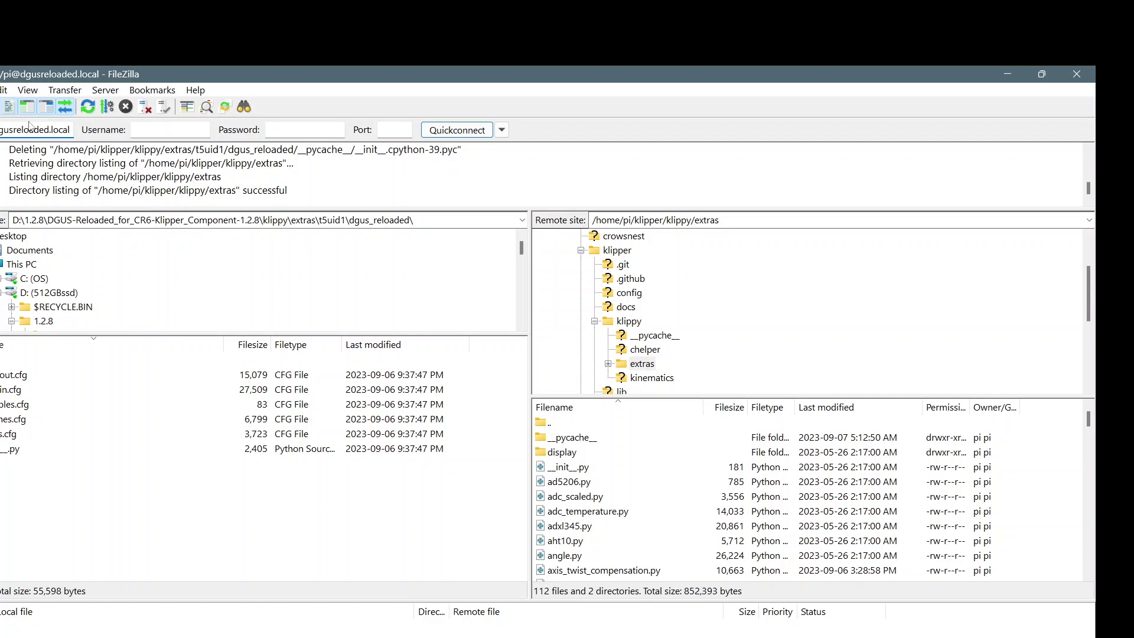
left_click(148, 131)
type("pi")
left_click(296, 125)
type("*************")
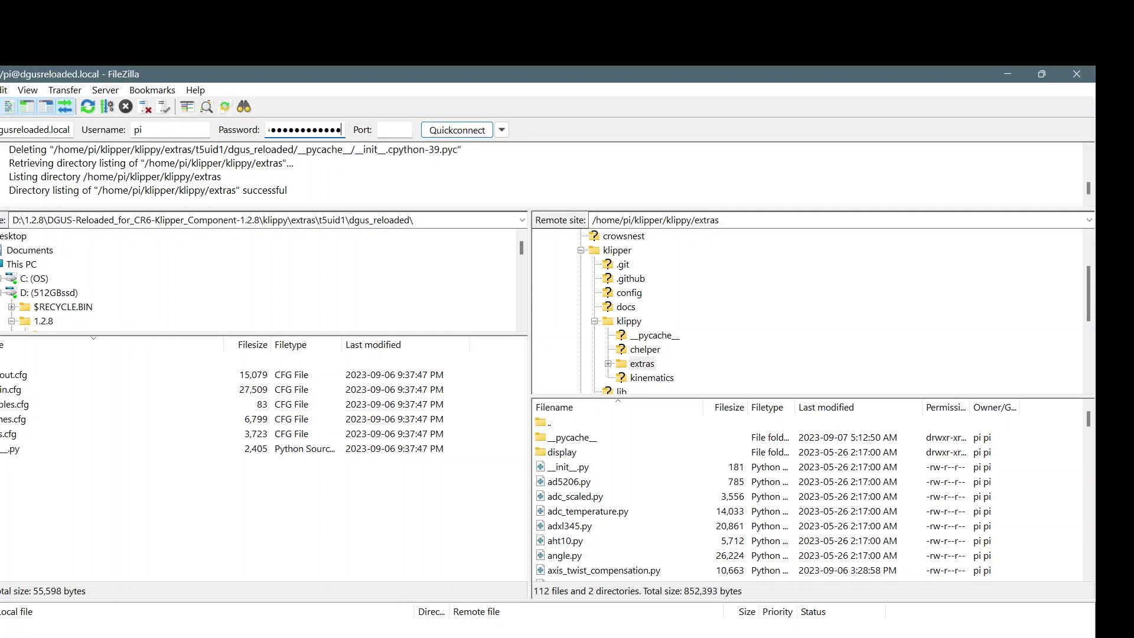
Set the port to 22 and connect, aborting the previous connection in the current tab and always performing this action.
left_click(402, 132)
type("22")
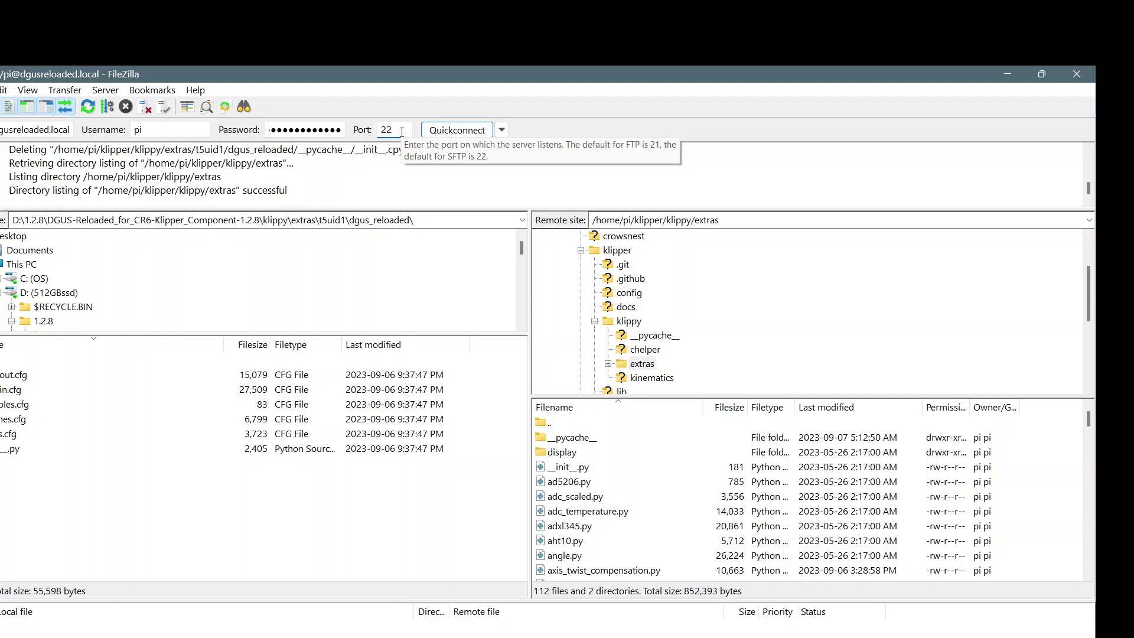
left_click(467, 131)
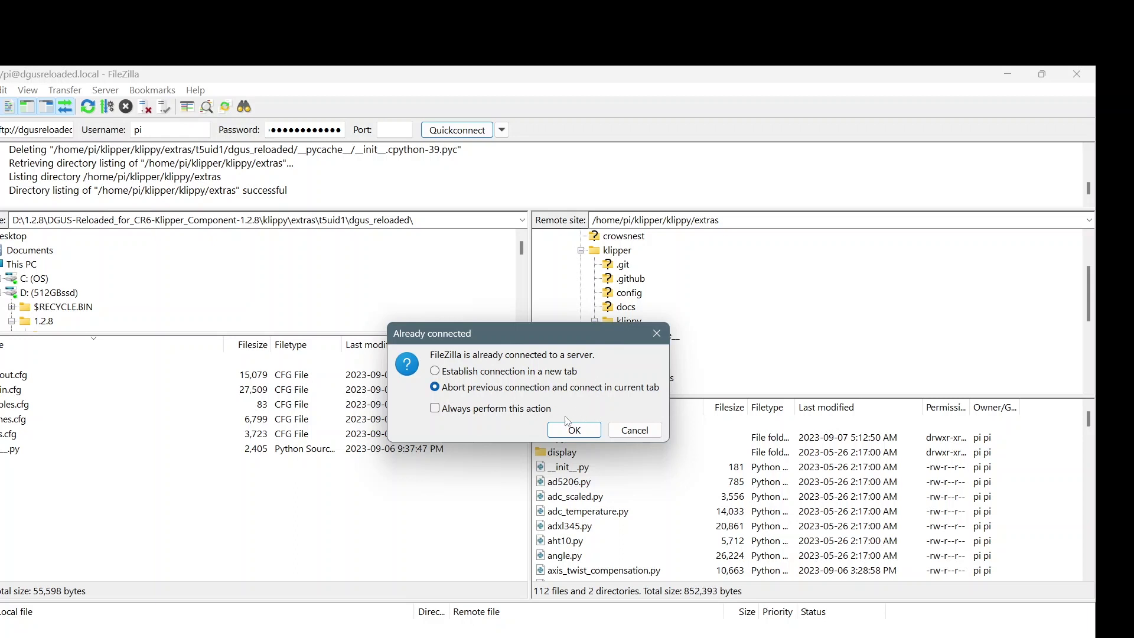
left_click(436, 409)
left_click(580, 430)
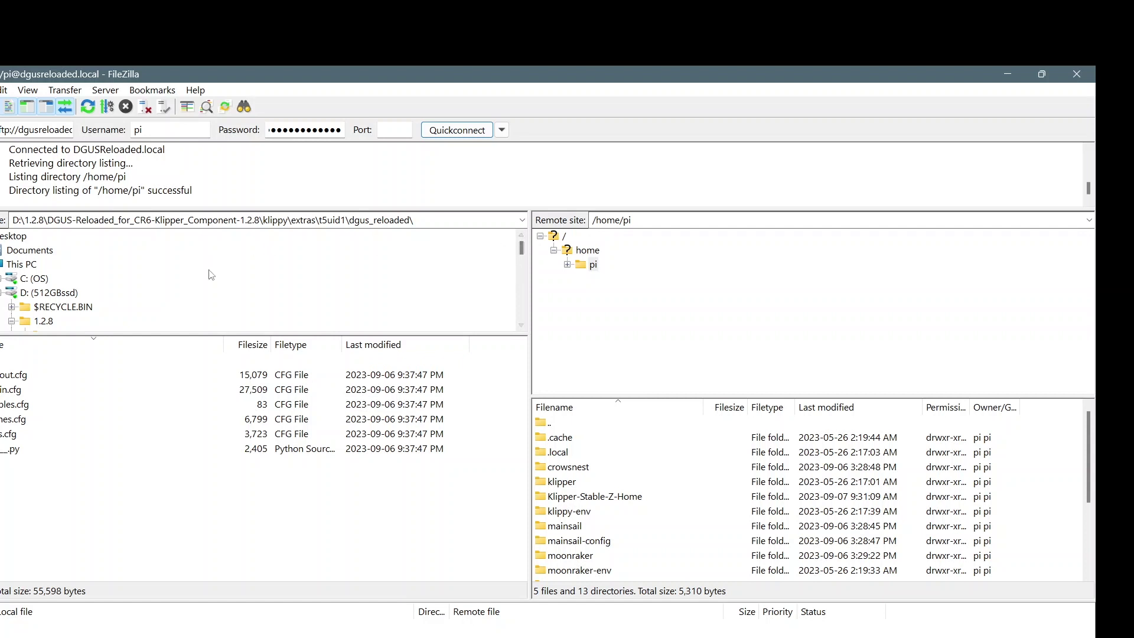
Select the local D: drive and open /home/pi/klipper/klippy/extras on the remote site.
left_click(46, 294)
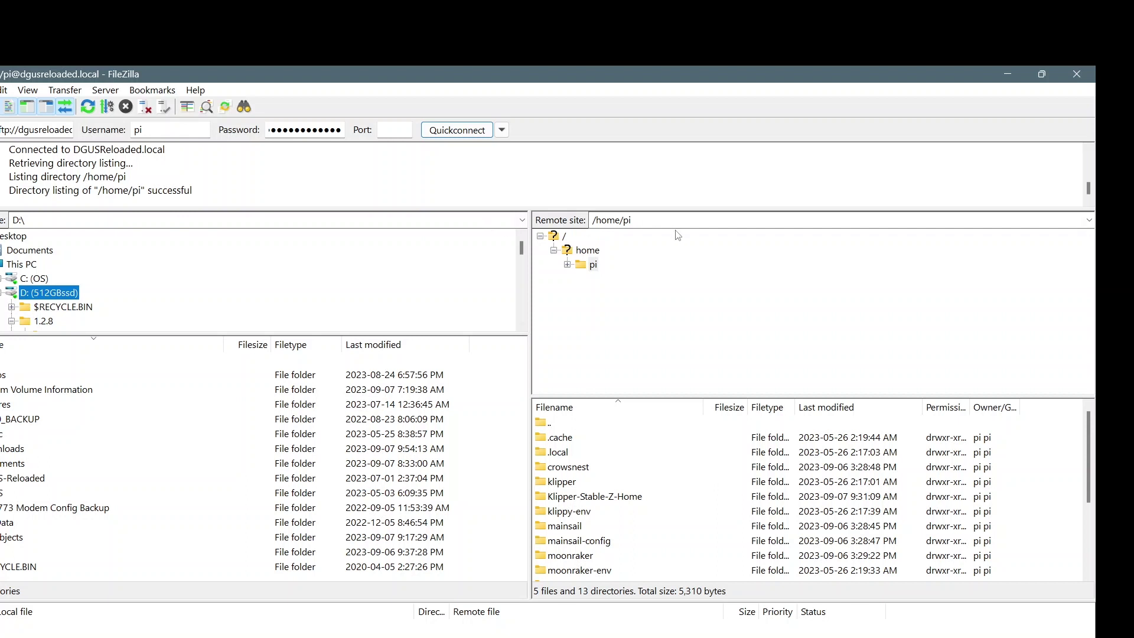
left_click(567, 265)
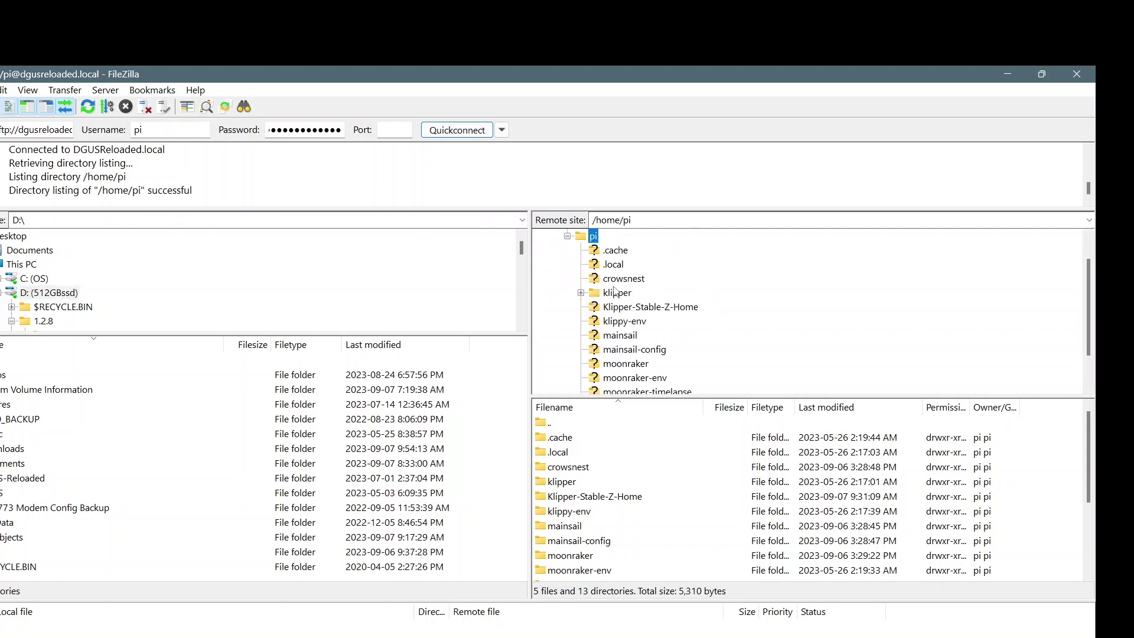
left_click(581, 293)
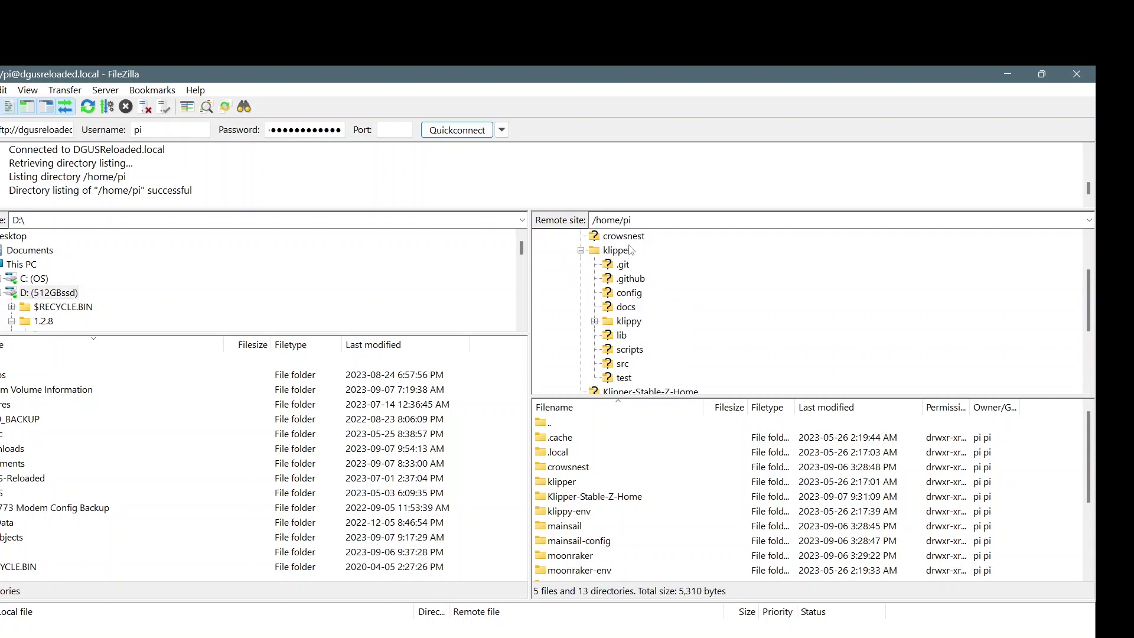
left_click(594, 322)
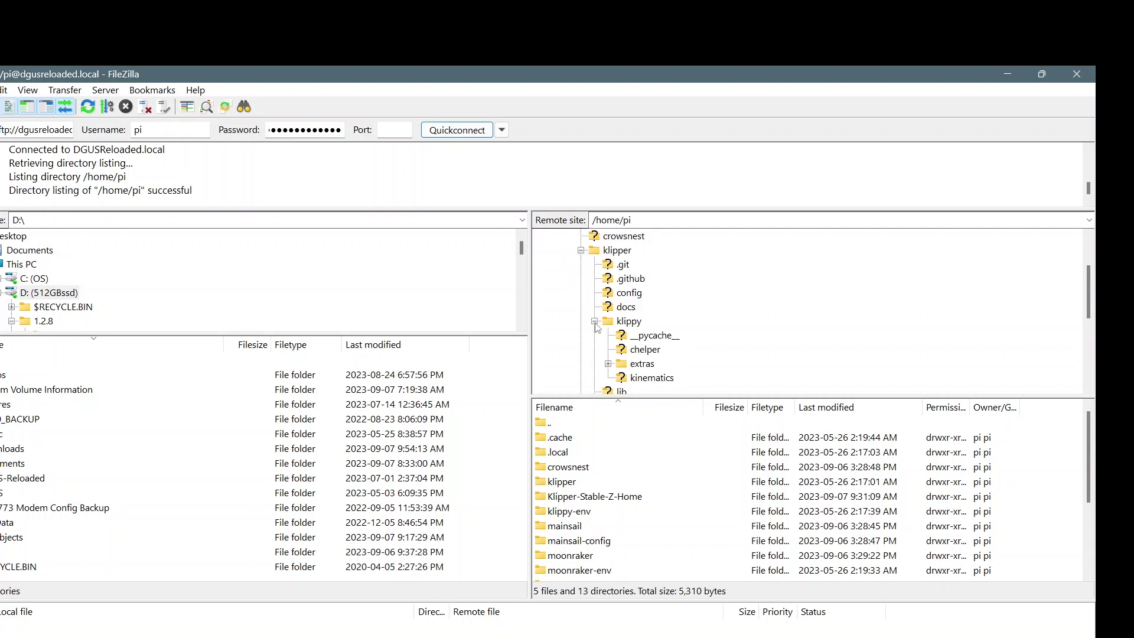
left_click(608, 363)
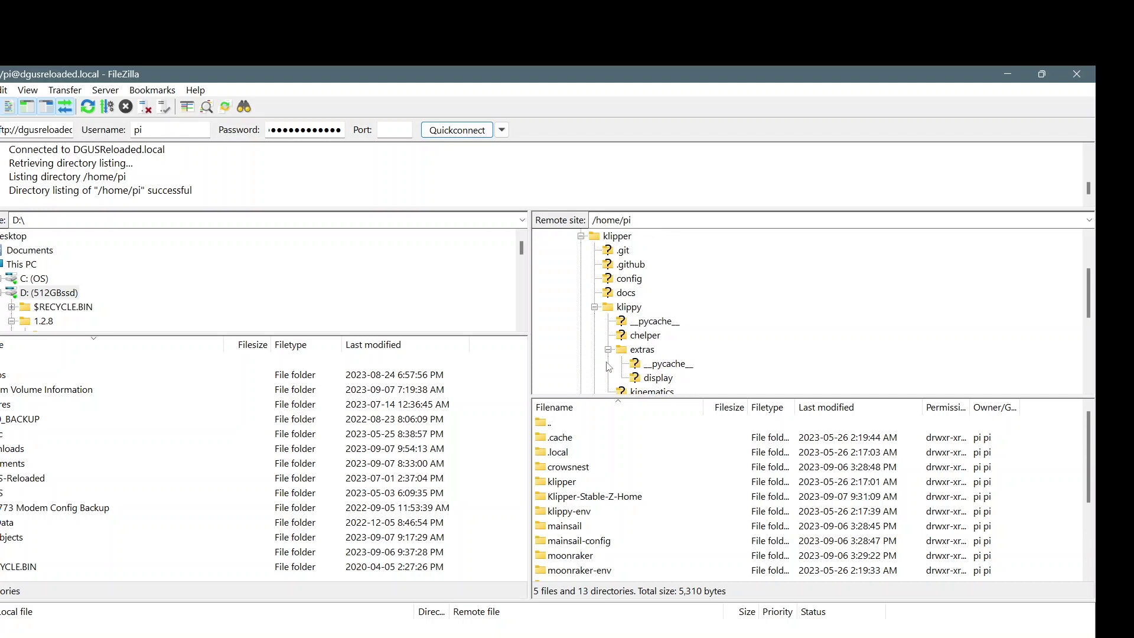
left_click(641, 350)
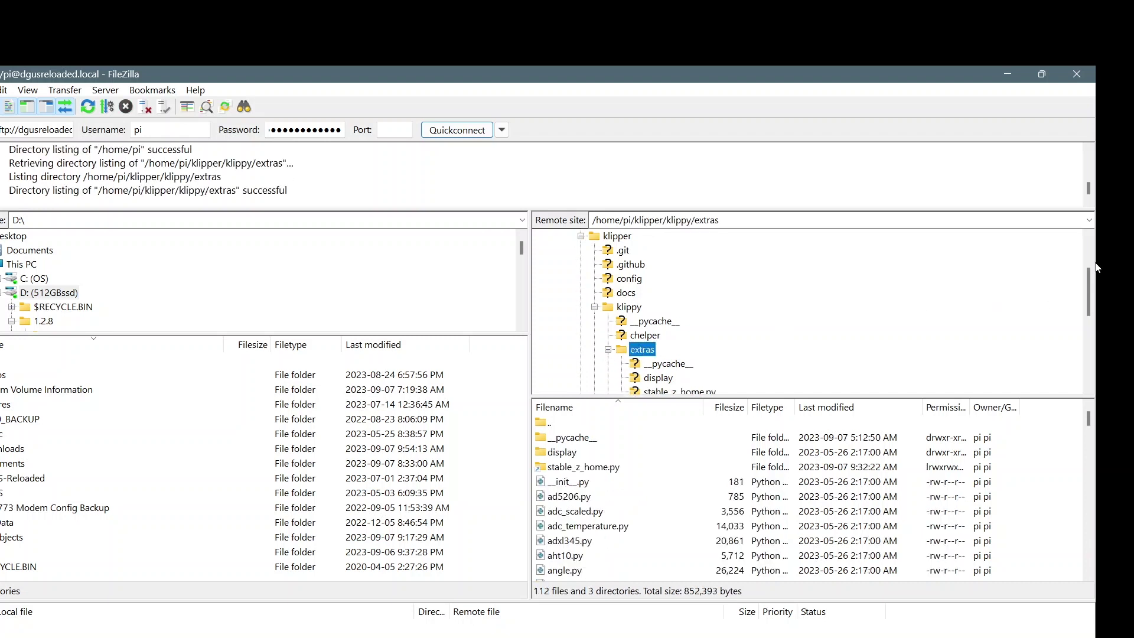
scroll(816, 322, "down", 1)
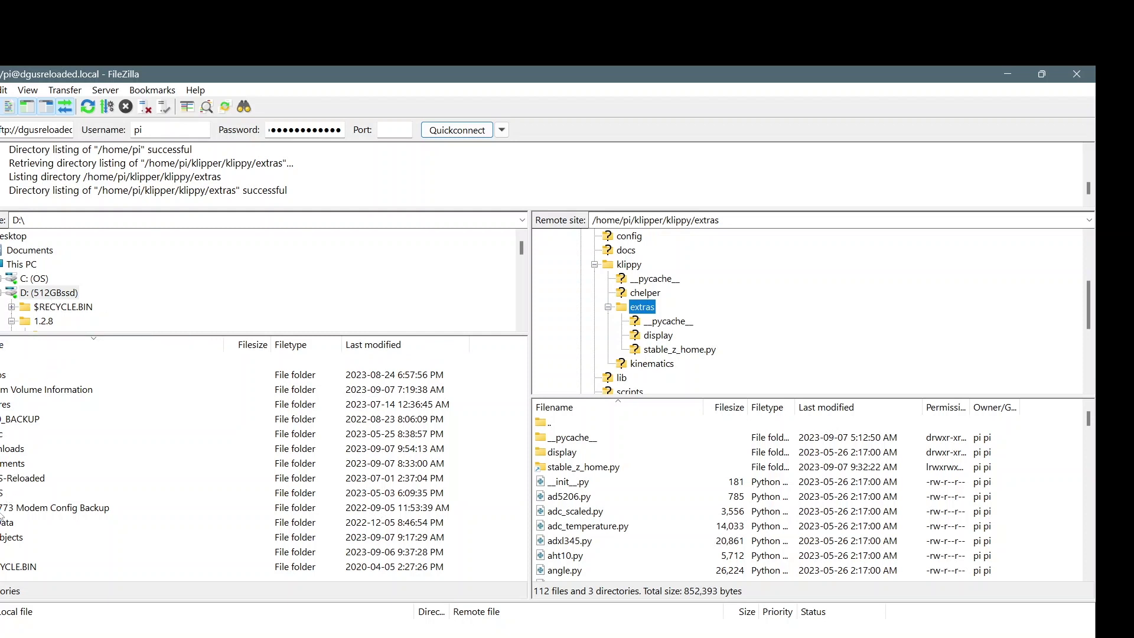
Open the local folder D:\1.2.8\DGUS-Reloaded_for_CR6-Klipper_Component-1.2.8\klippy\extras\t5uid1.
left_click(118, 552)
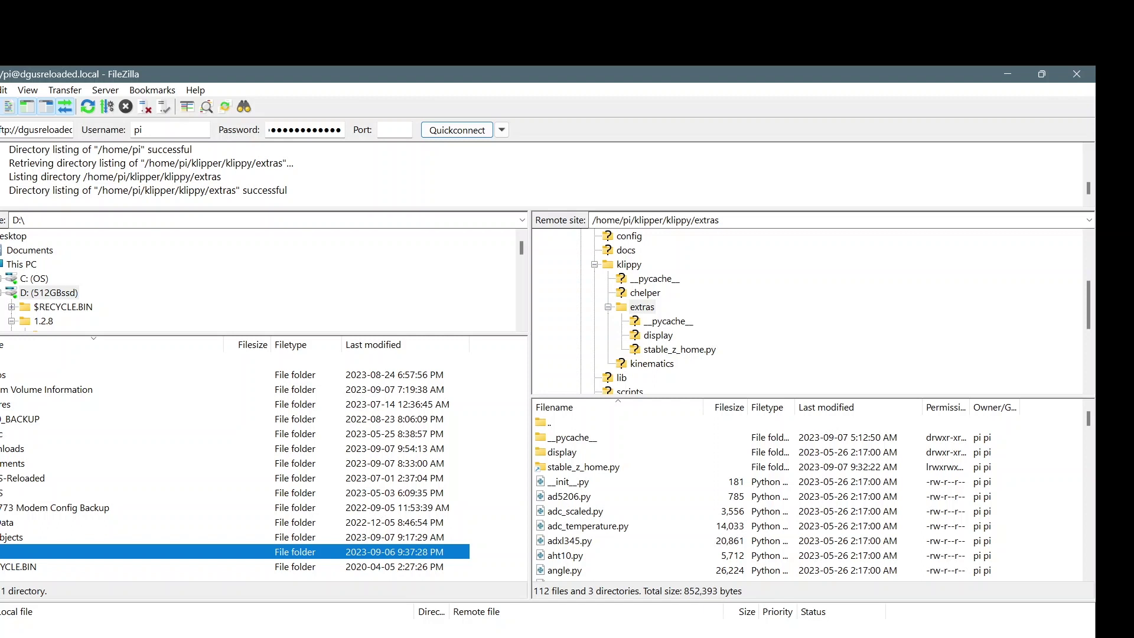
double_click(118, 552)
double_click(33, 378)
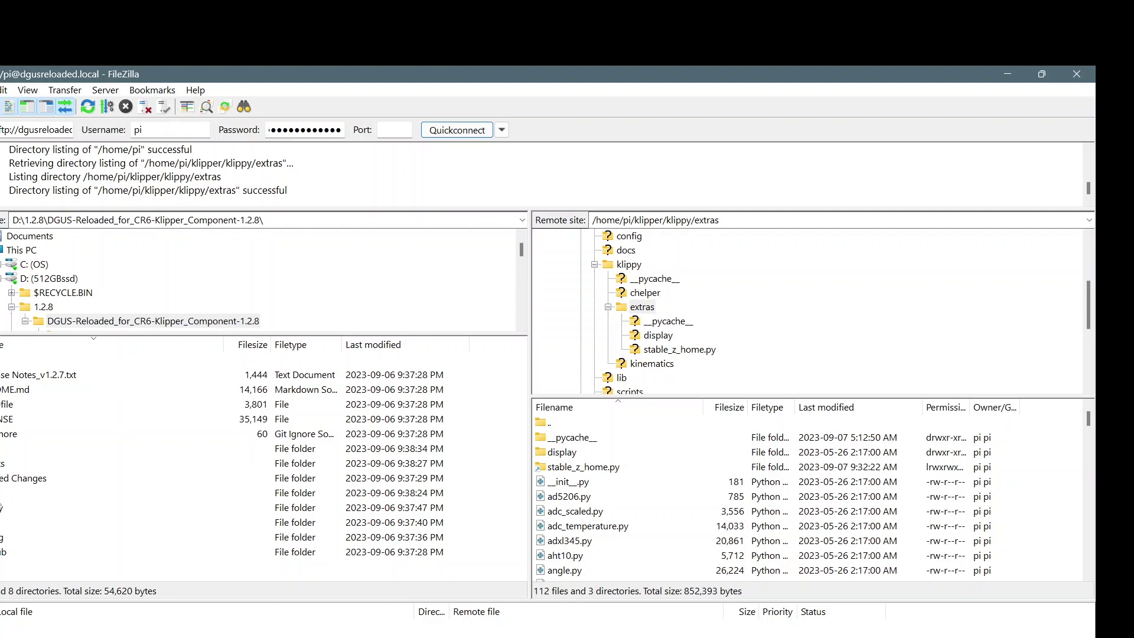
double_click(6, 508)
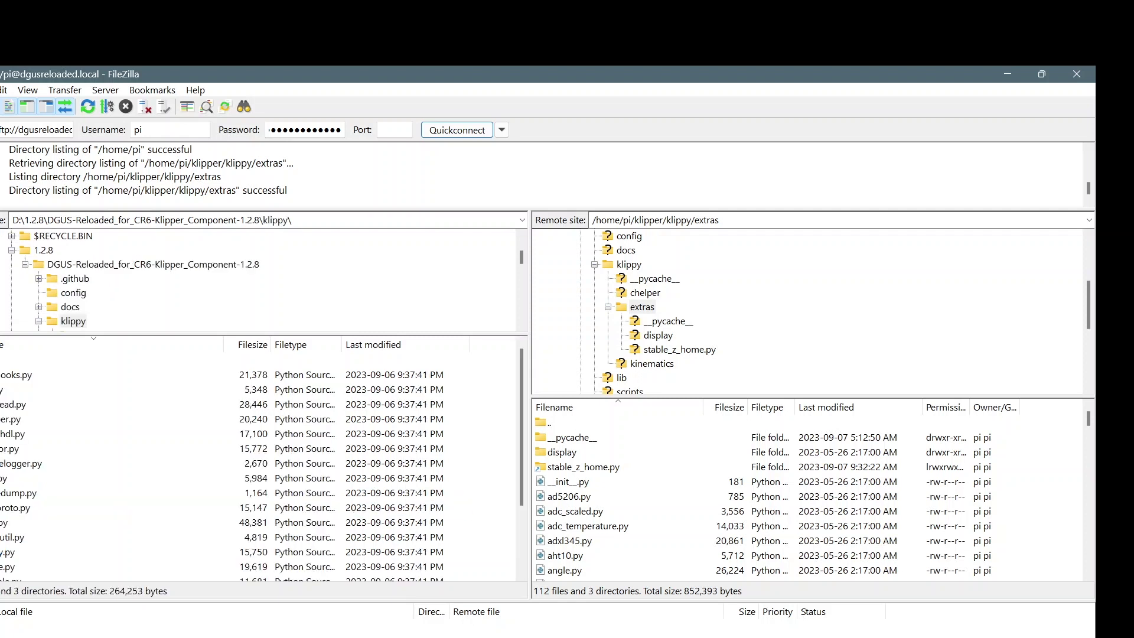
scroll(520, 474, "down", 1)
scroll(519, 474, "down", 2)
double_click(3, 552)
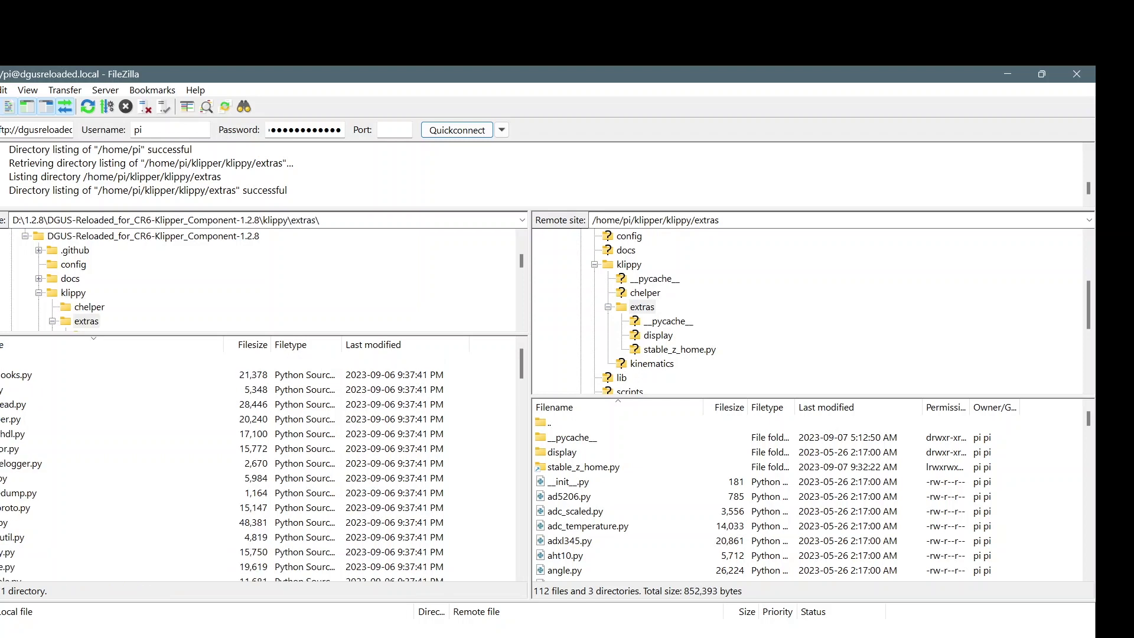
left_click_drag(520, 371, 523, 589)
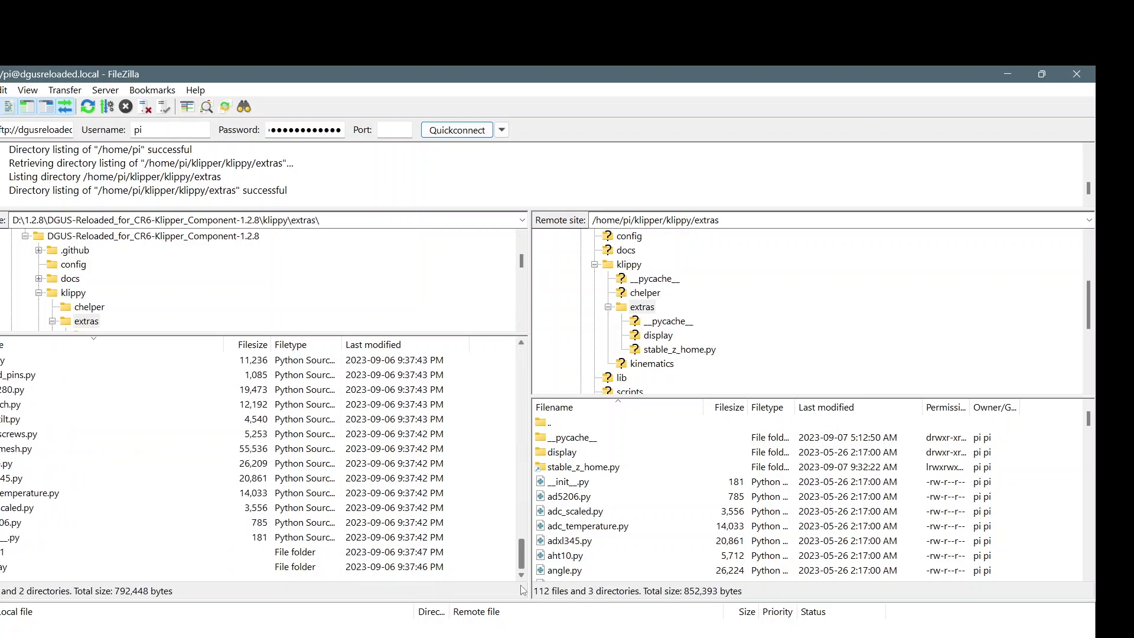
double_click(1, 552)
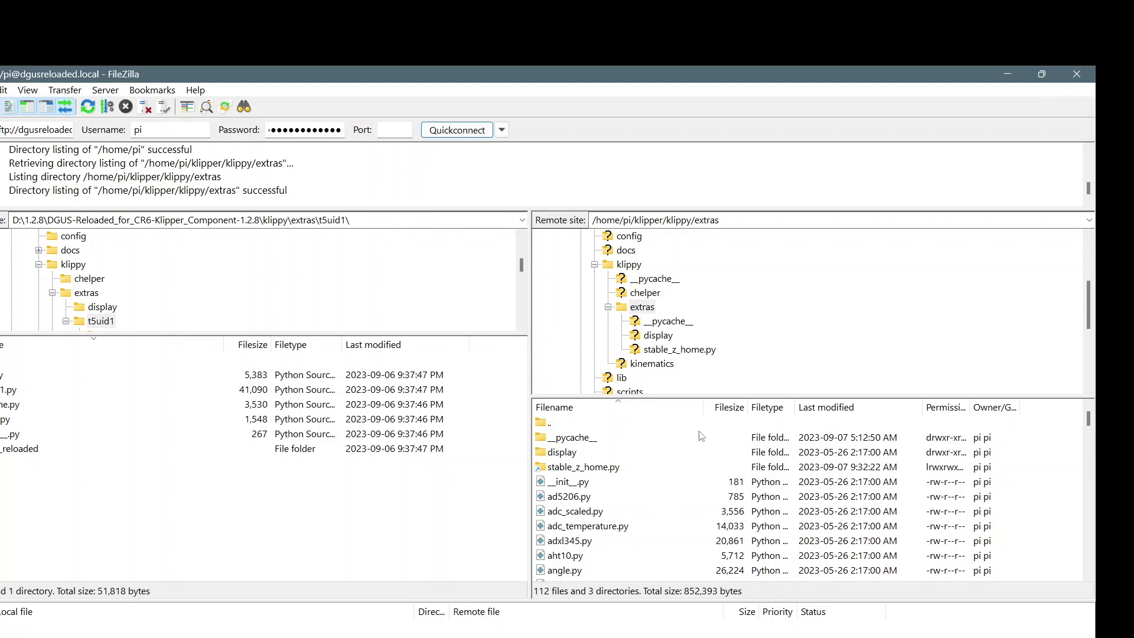
Create a directory named t5uid1 inside the remote klippy/extras folder.
right_click(634, 308)
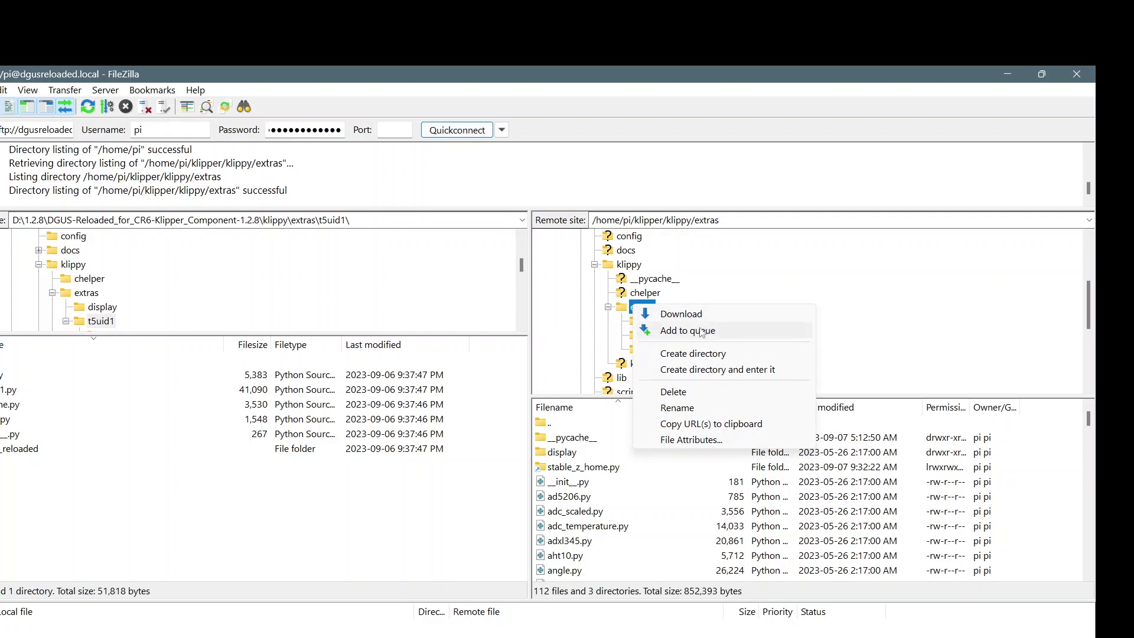
left_click(703, 353)
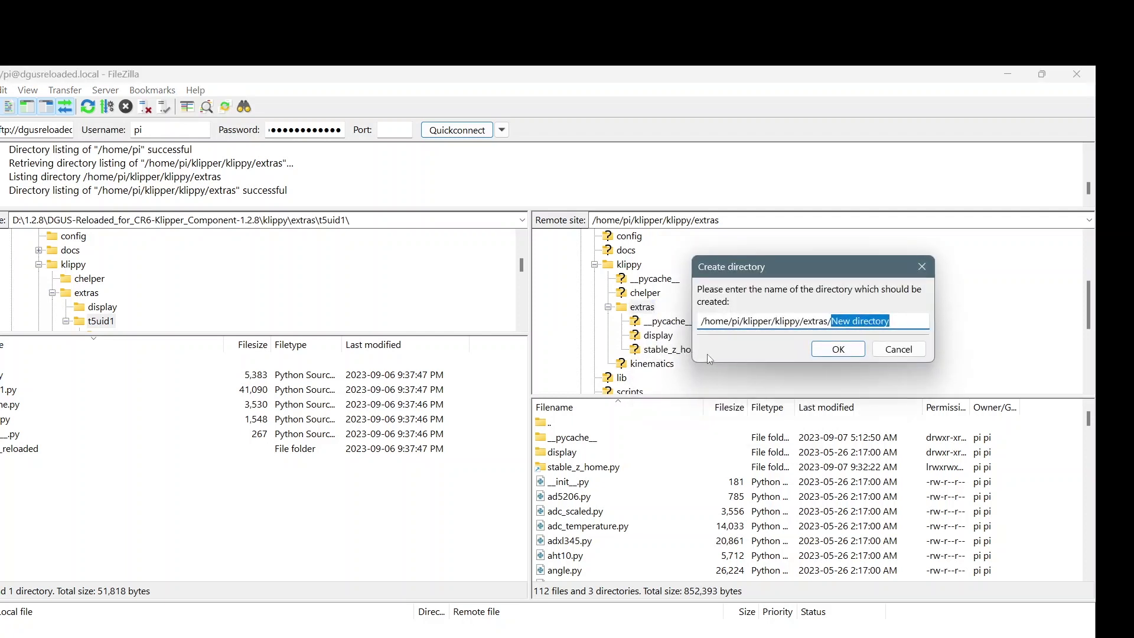
type("t")
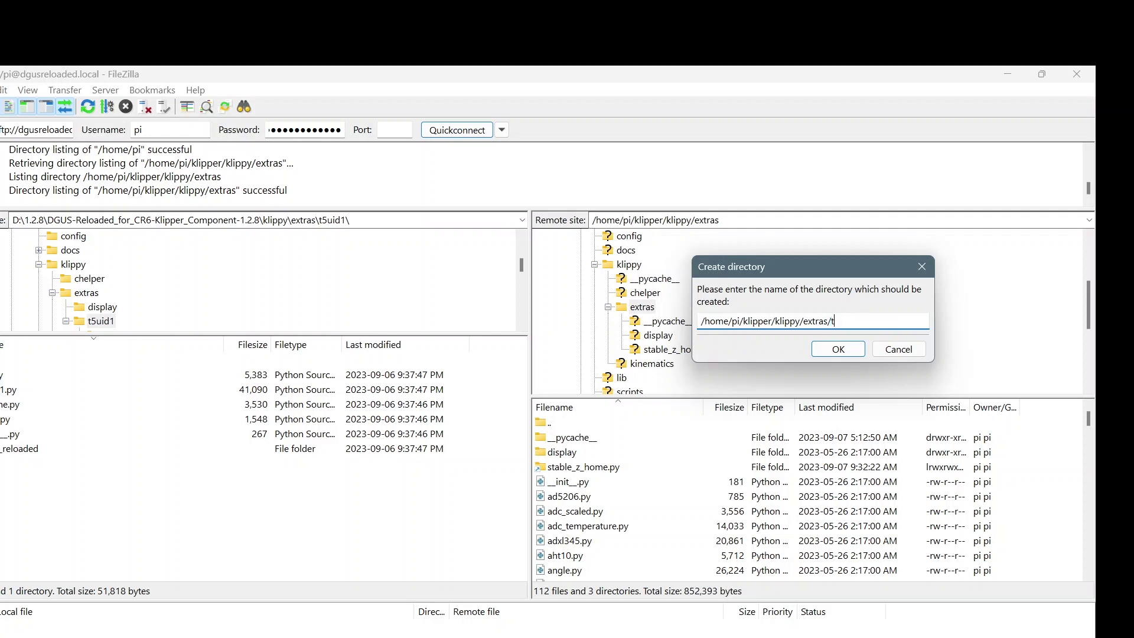
type("5uid1")
left_click(843, 352)
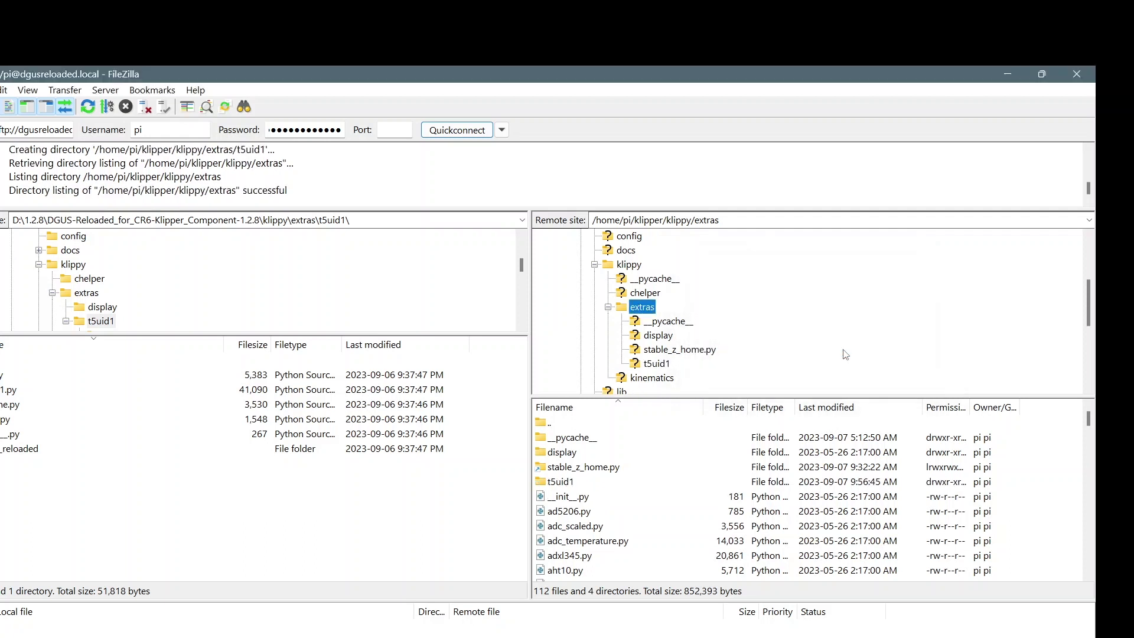
Open the remote t5uid1 folder and upload var.py, t5uid1.py, routine.py, page.py and __init__.py from the local t5uid1 folder into it.
left_click(663, 363)
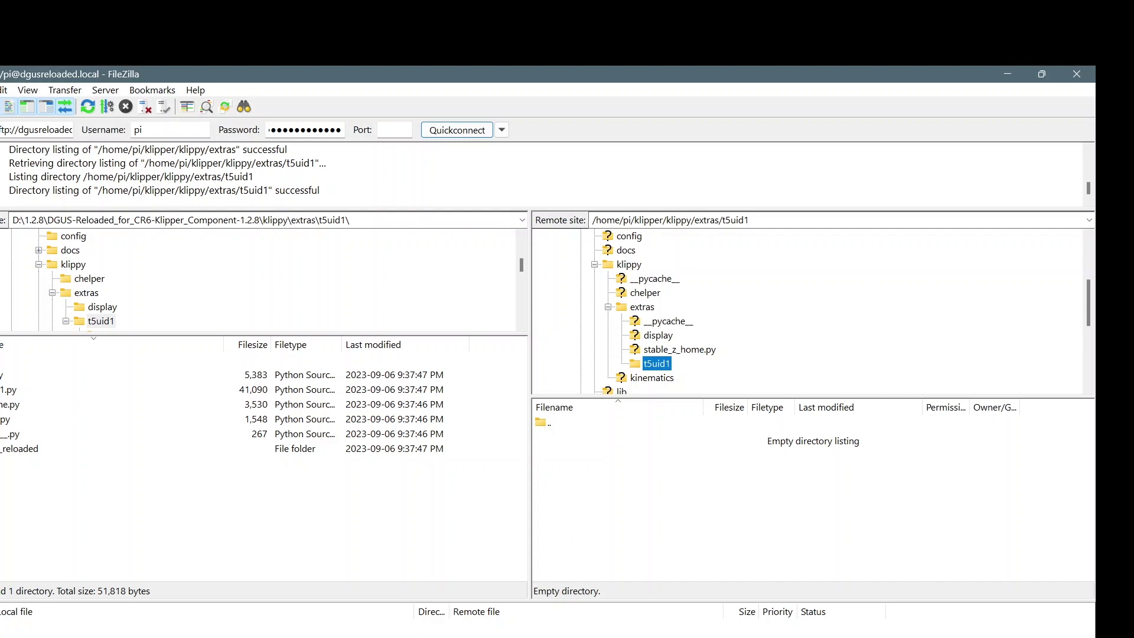
double_click(177, 374)
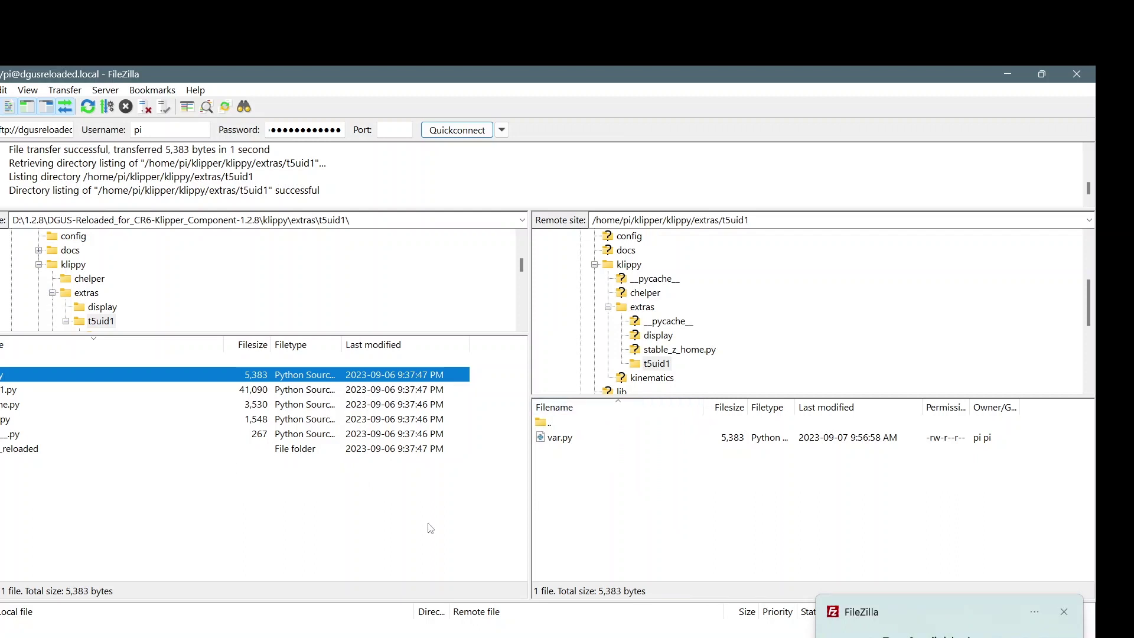
left_click(17, 393)
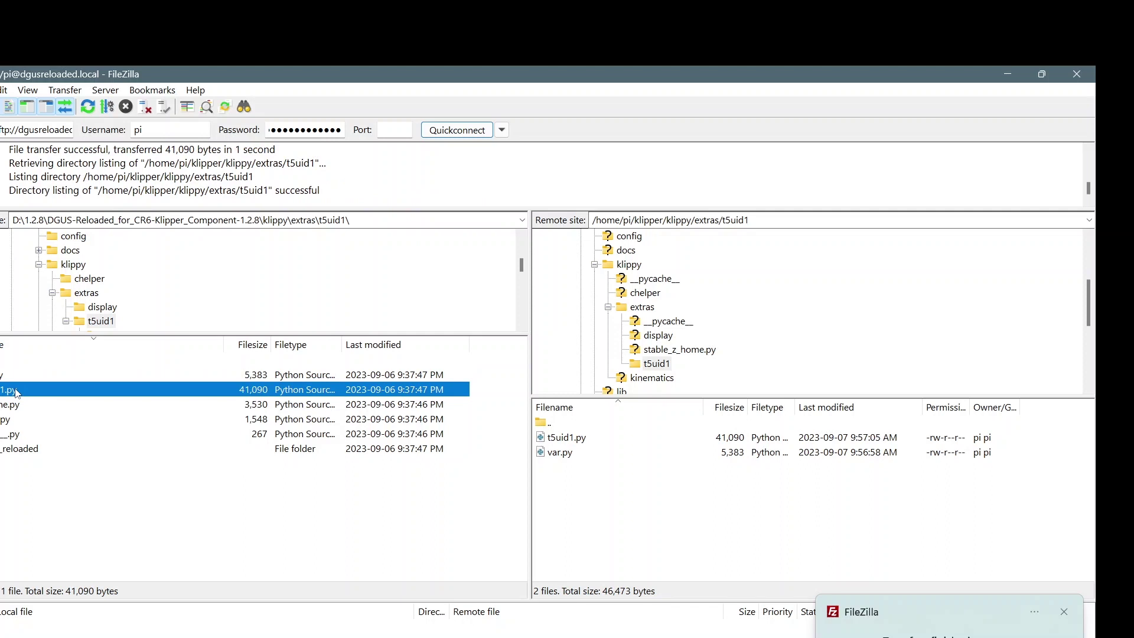
double_click(8, 407)
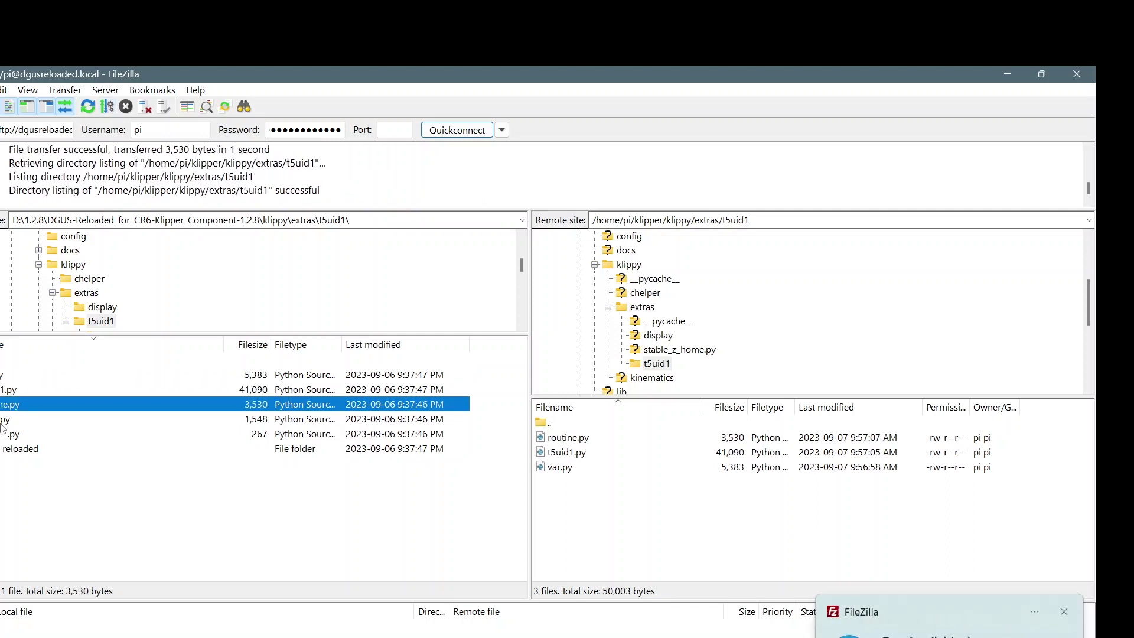
double_click(7, 419)
double_click(7, 435)
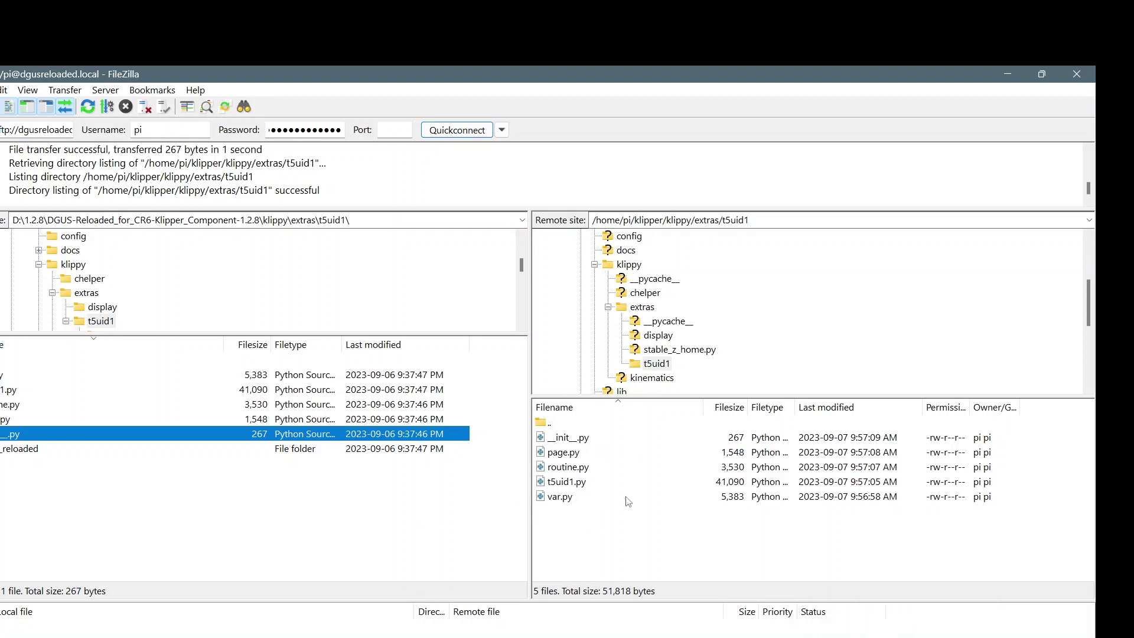
Create a directory named dgus_reloaded inside the remote /home/pi/klipper/klippy/extras/t5uid1 folder.
right_click(594, 523)
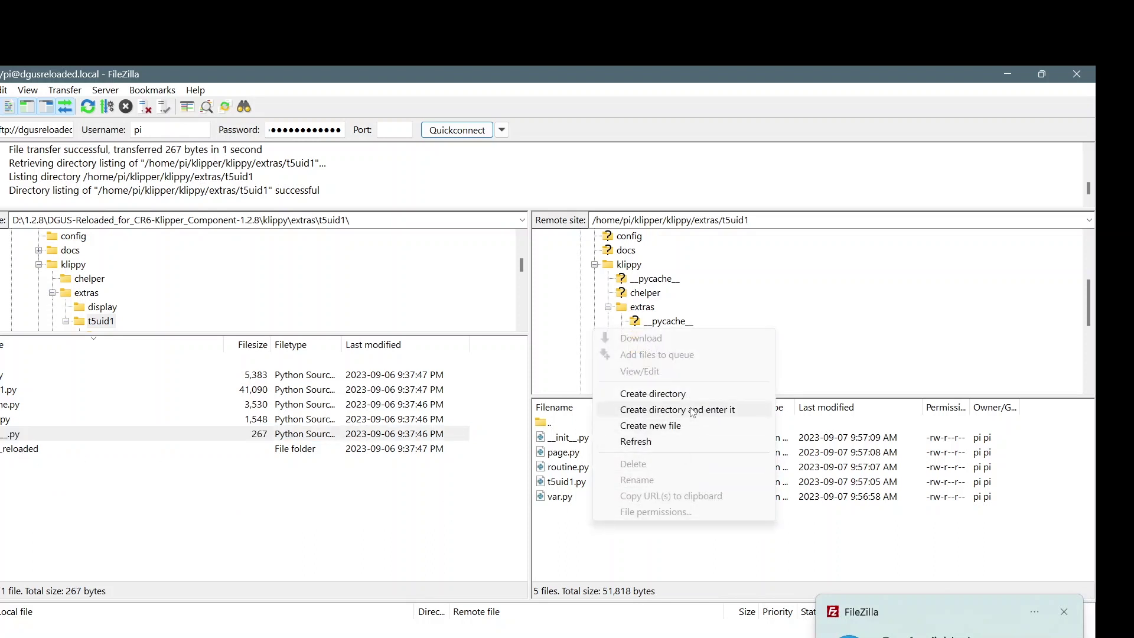
left_click(672, 394)
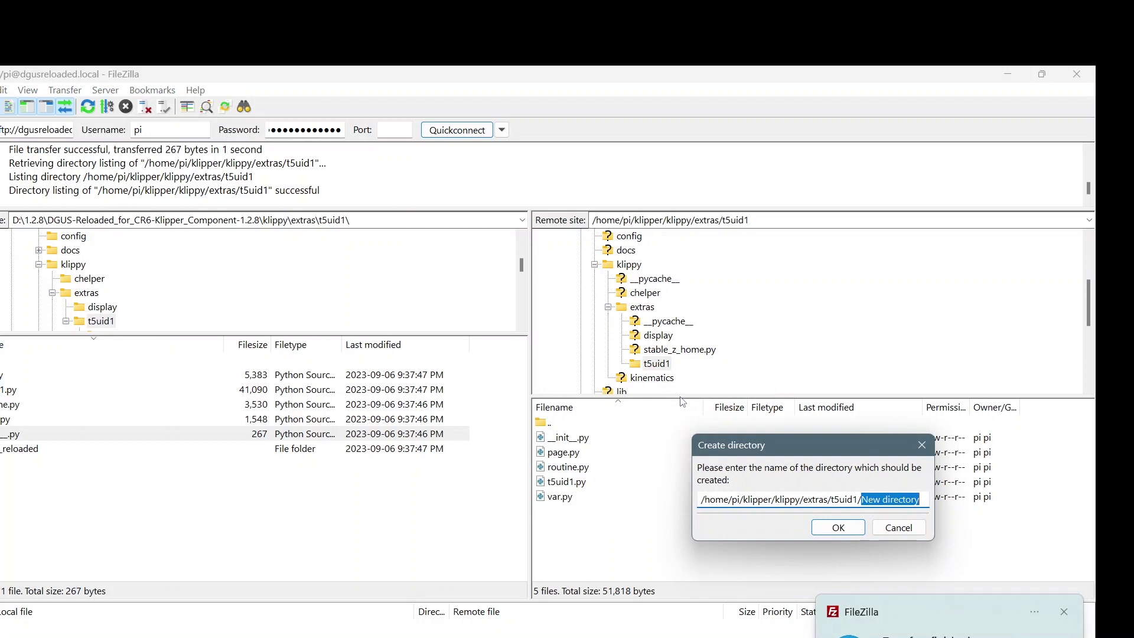
type("dgus")
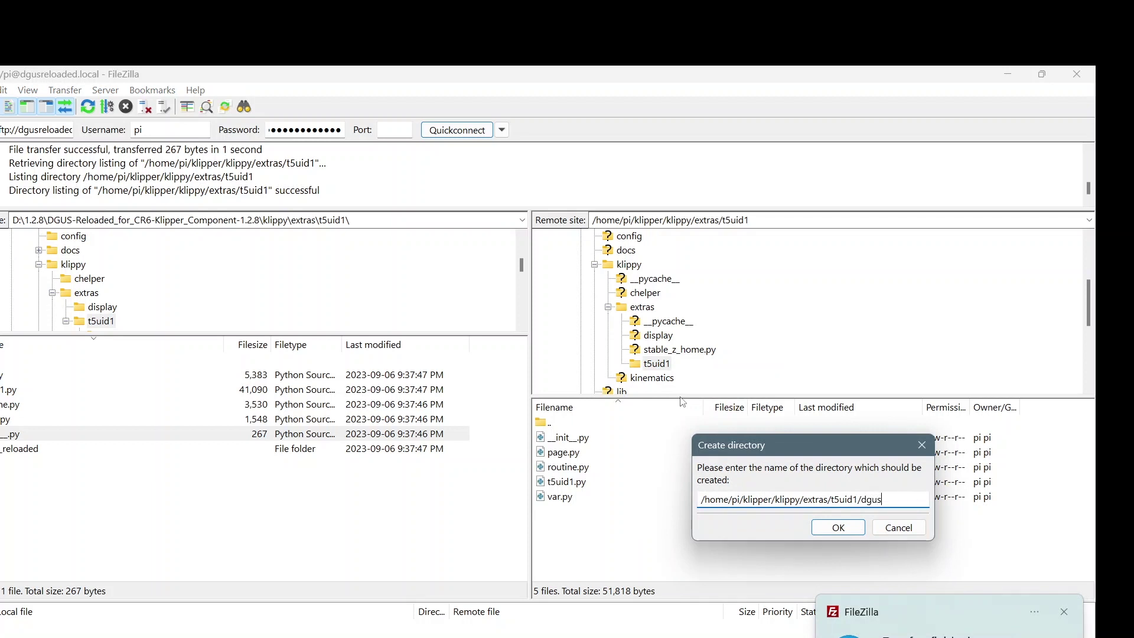
type("_reloaded")
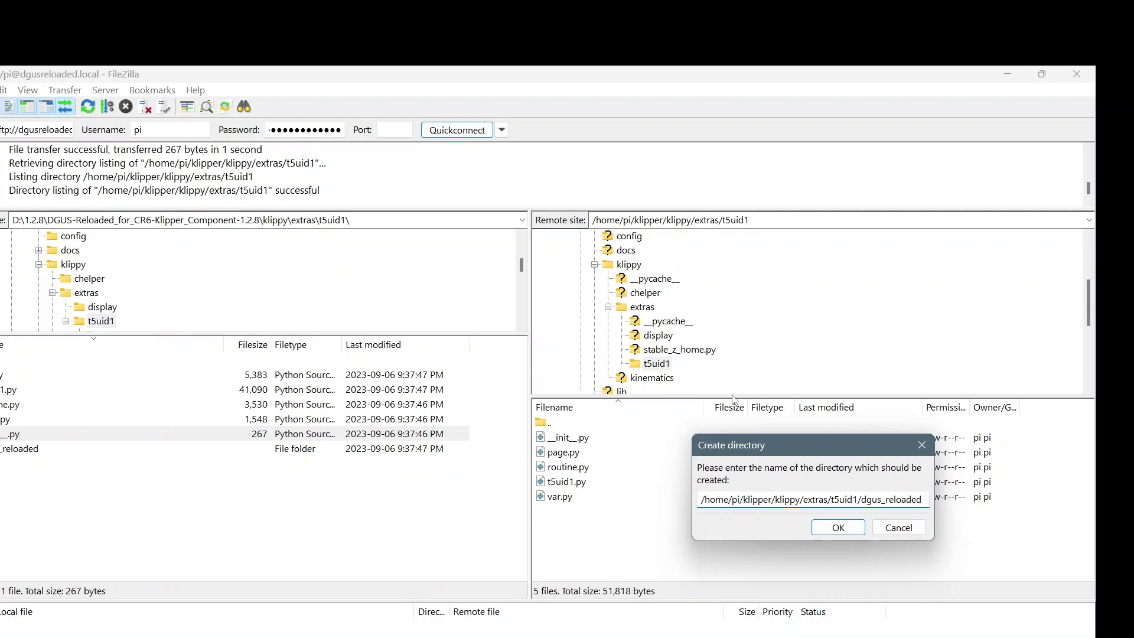
left_click(838, 527)
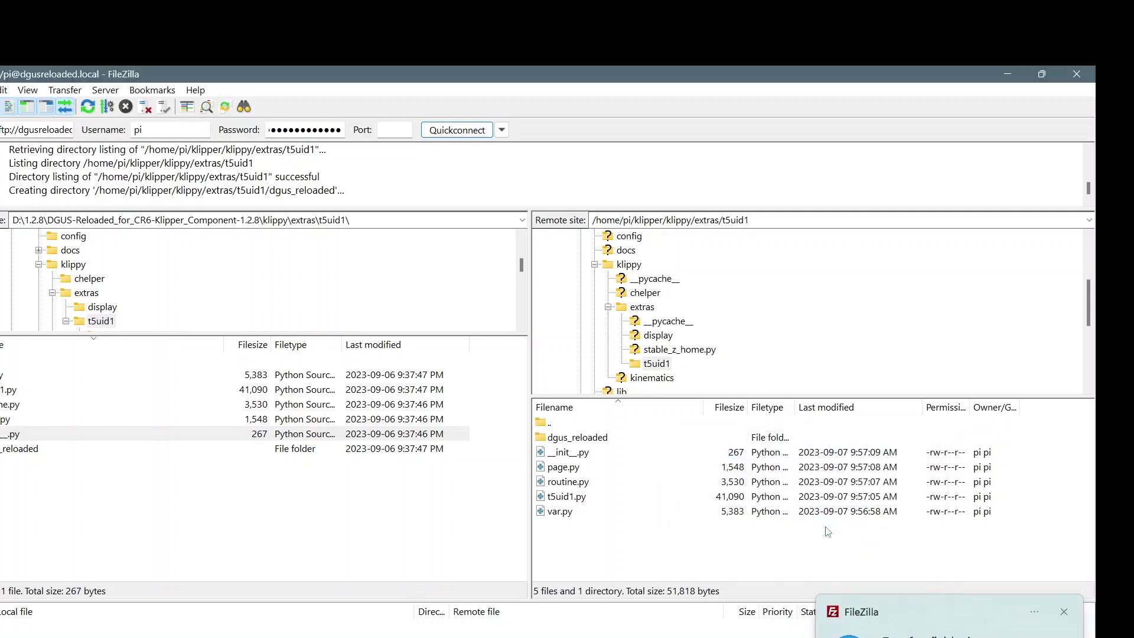
Open dgus_reloaded on both sites and upload vars_out.cfg, vars_in.cfg, variables.cfg, routines.cfg, pages.cfg and __init__.py to the remote folder.
double_click(584, 439)
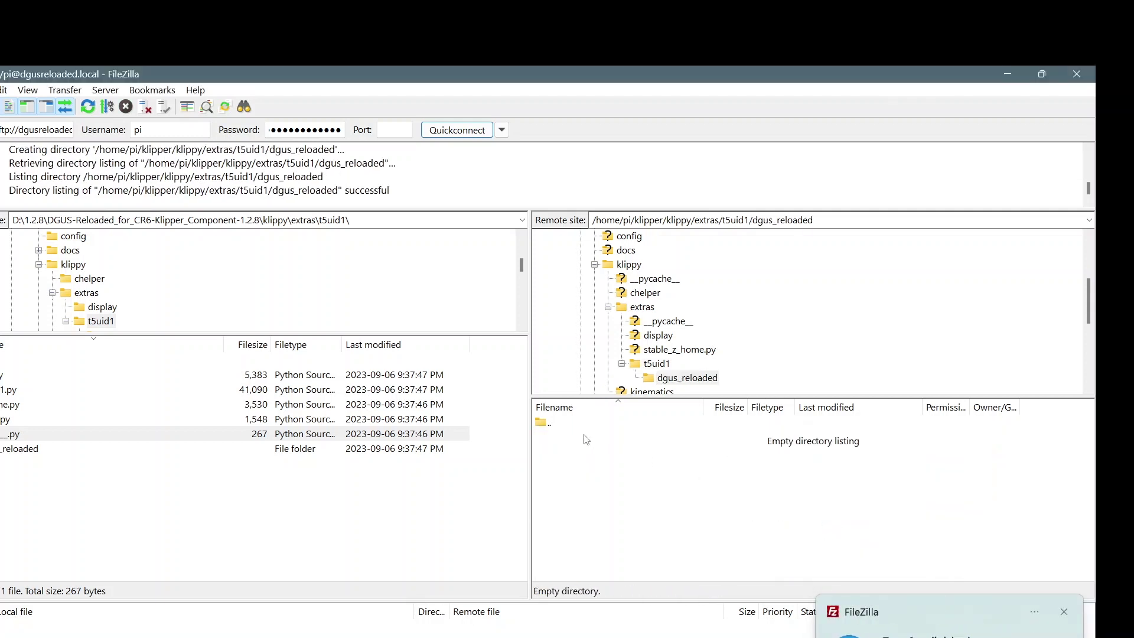
double_click(3, 451)
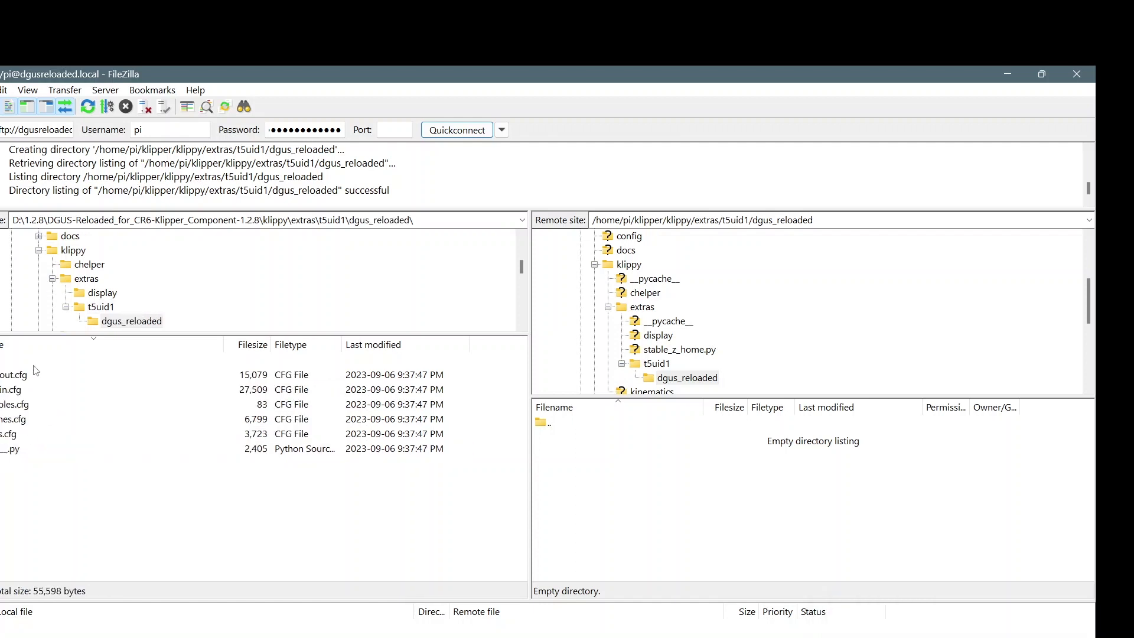
double_click(6, 374)
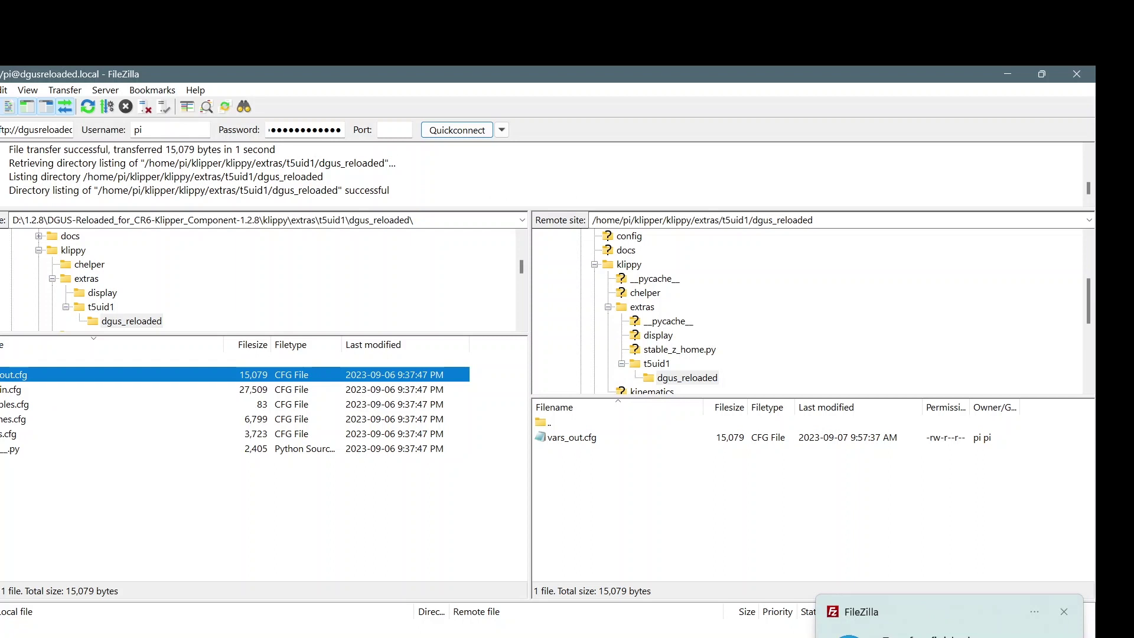
double_click(6, 389)
double_click(6, 404)
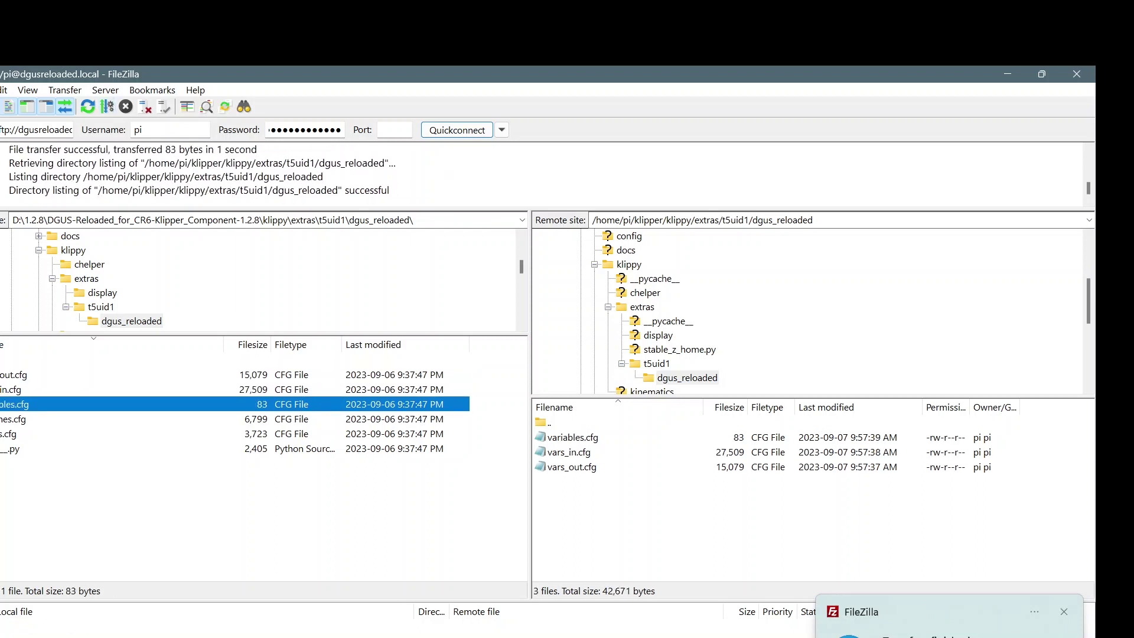
double_click(3, 420)
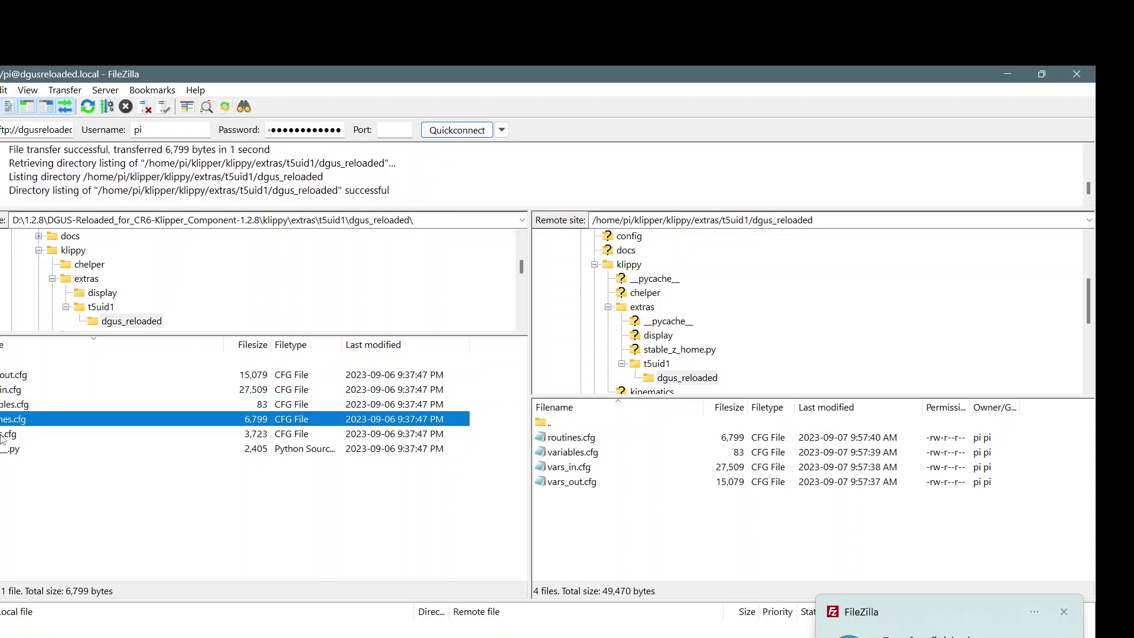
double_click(2, 436)
double_click(3, 450)
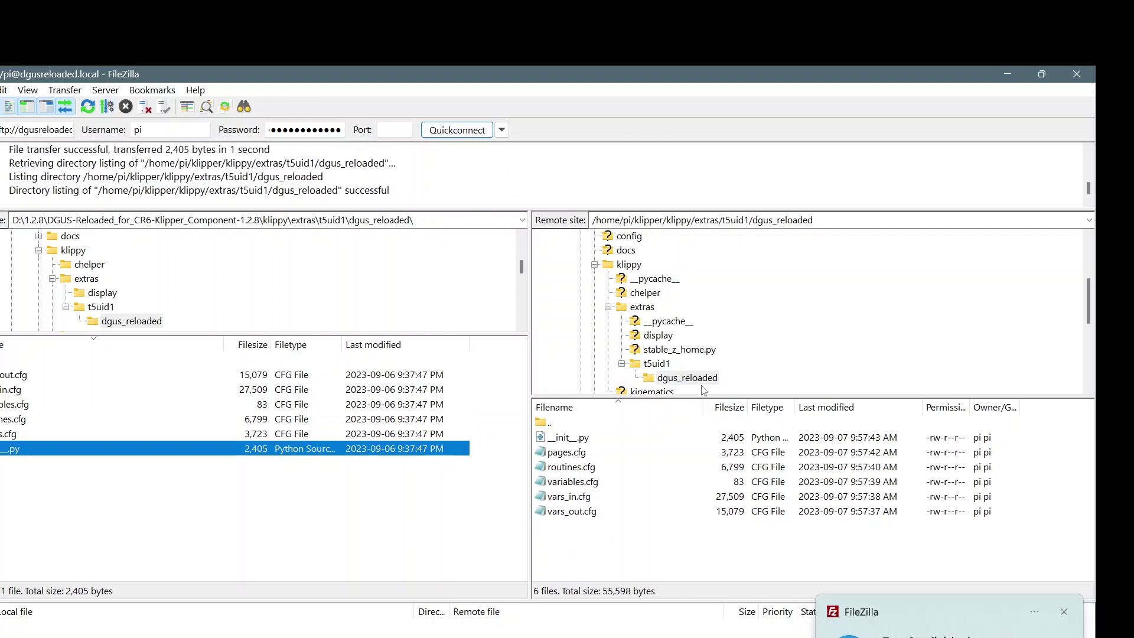
Check the uploaded files in the remote t5uid1 folder and its dgus_reloaded subfolder.
left_click(655, 364)
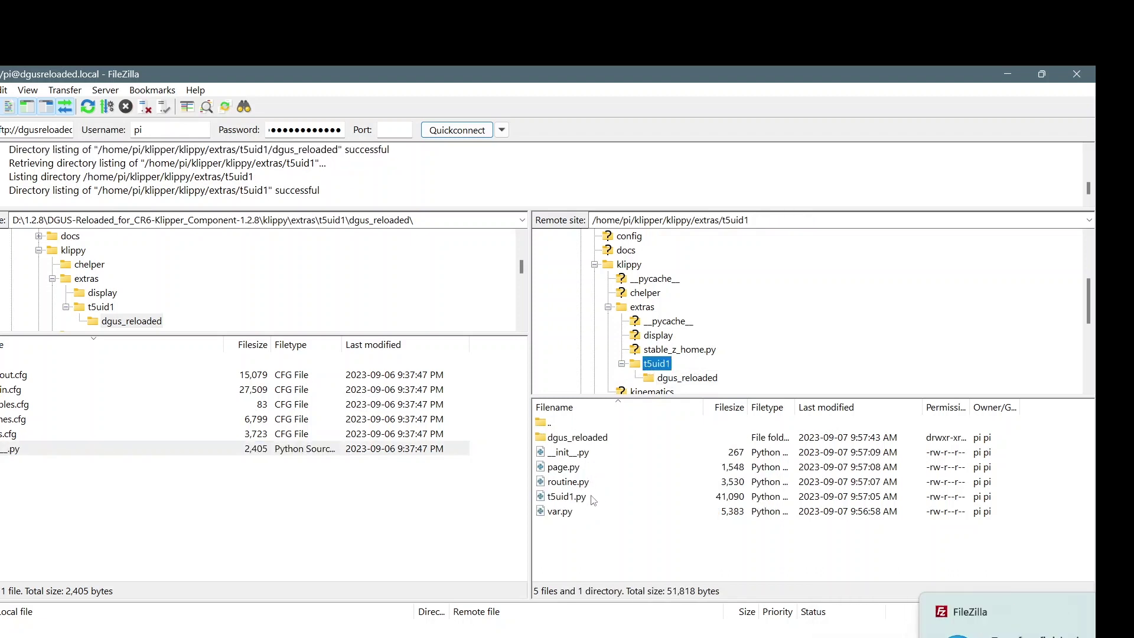
left_click(693, 378)
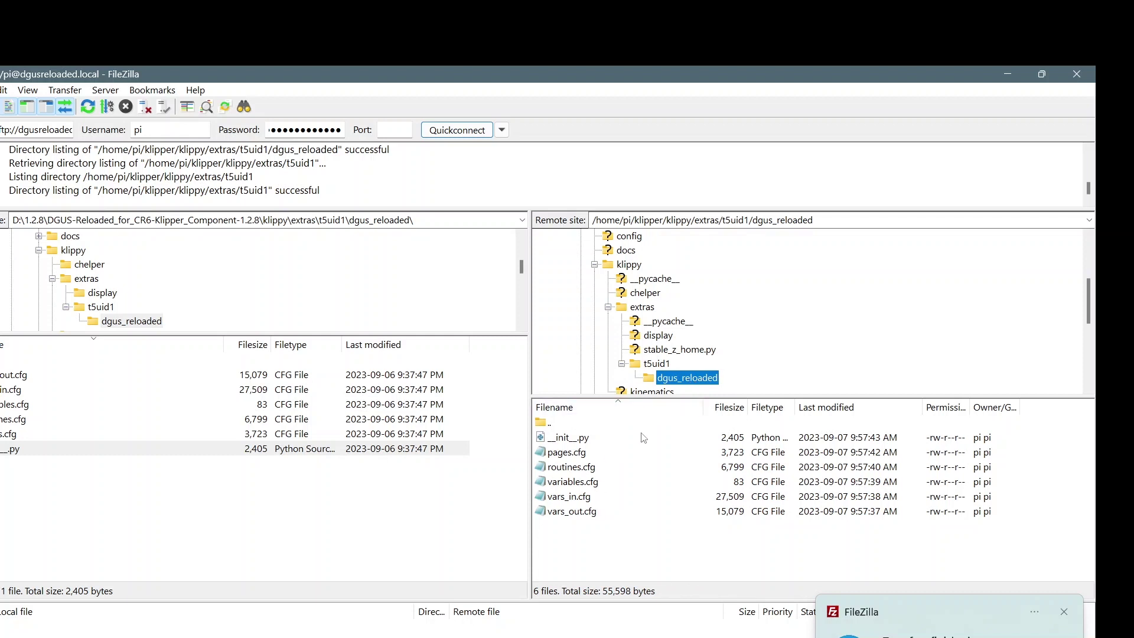
double_click(632, 363)
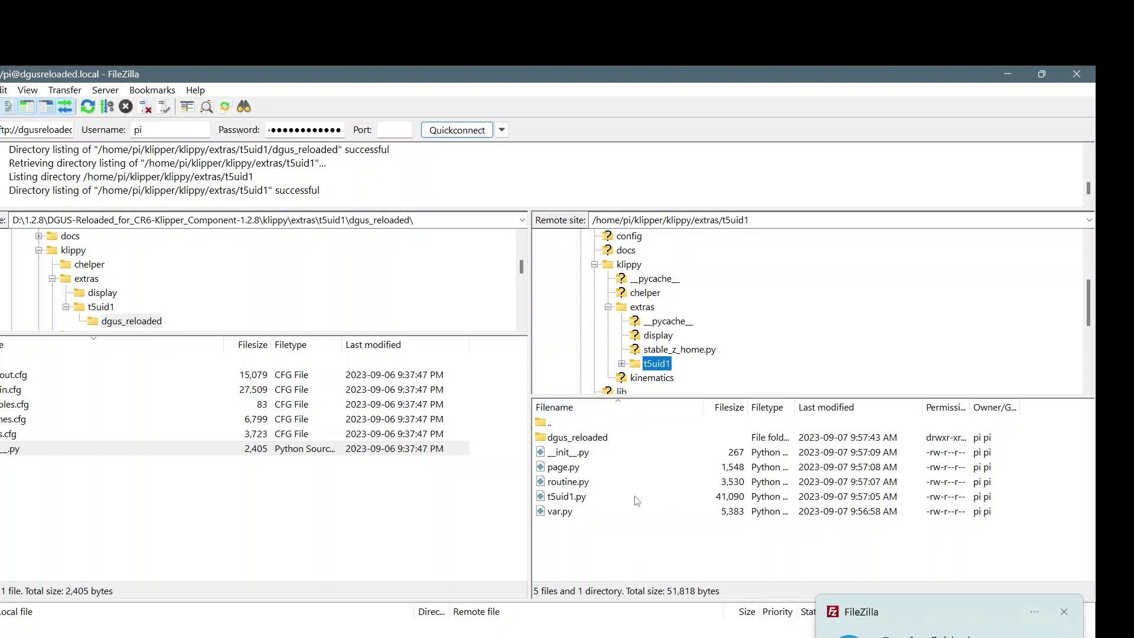
left_click(576, 553)
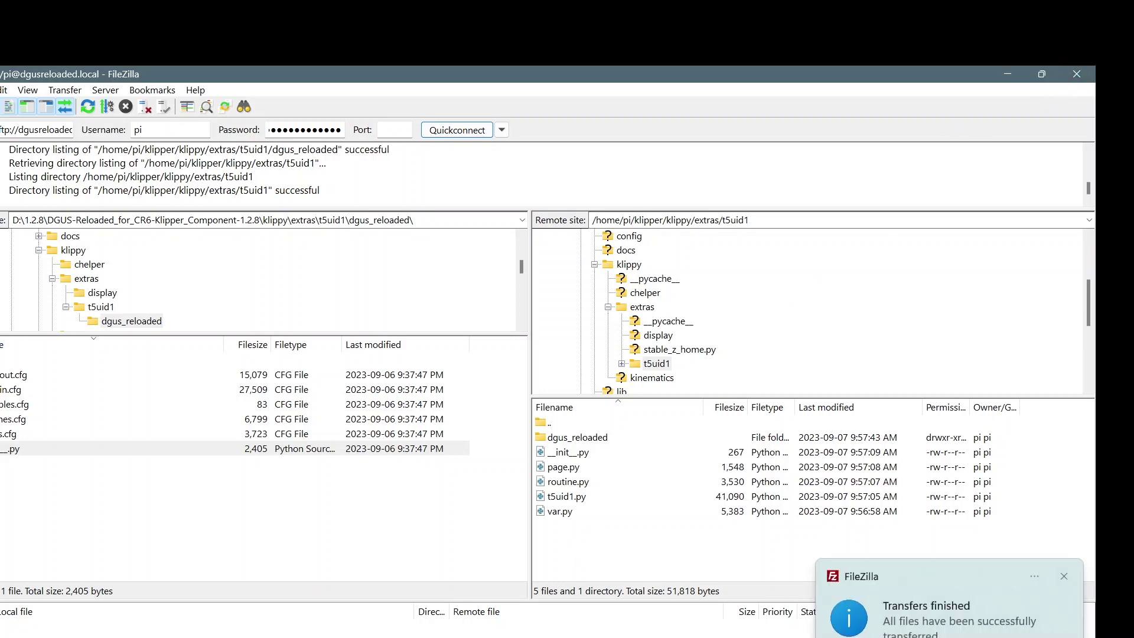
Switch to the Mainsail page in the browser and run a firmware restart of Klipper.
key("alt+Tab")
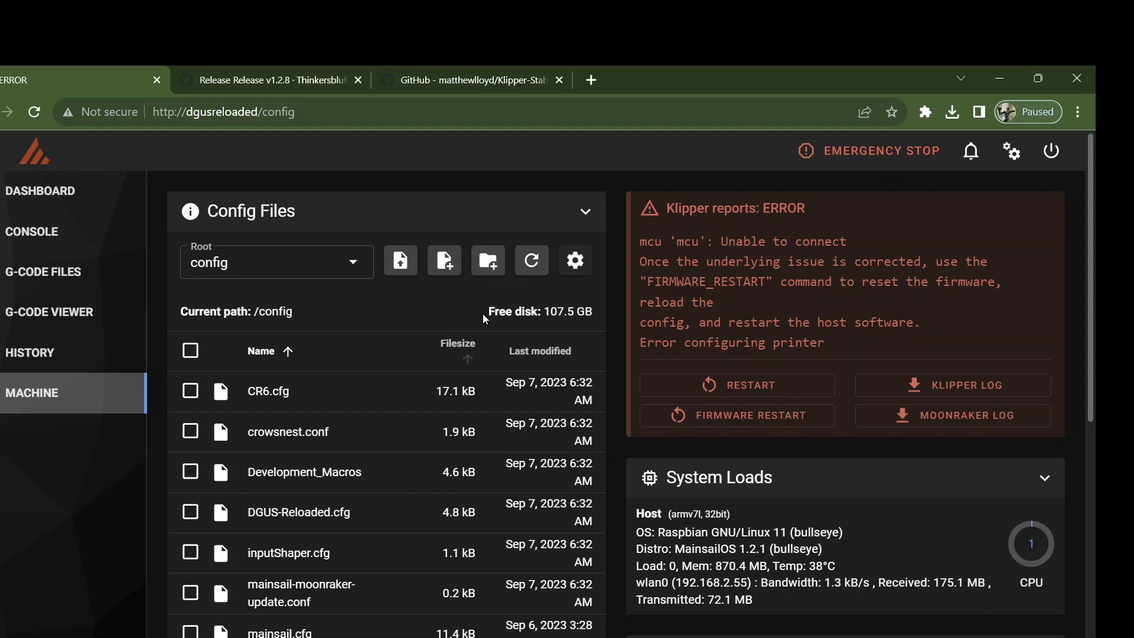
left_click(788, 416)
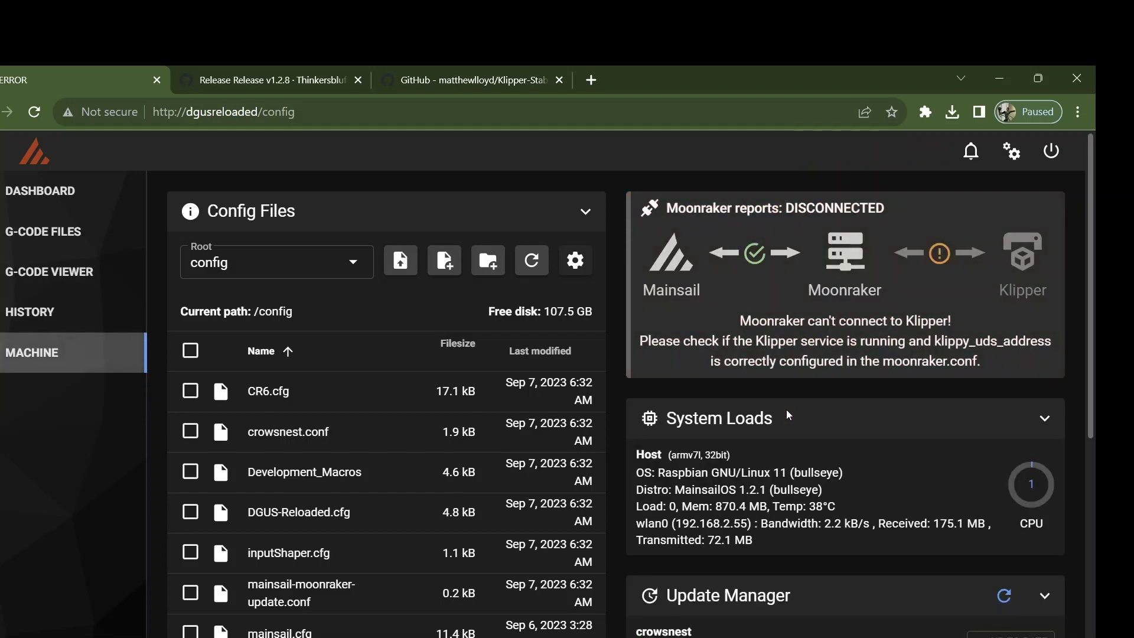